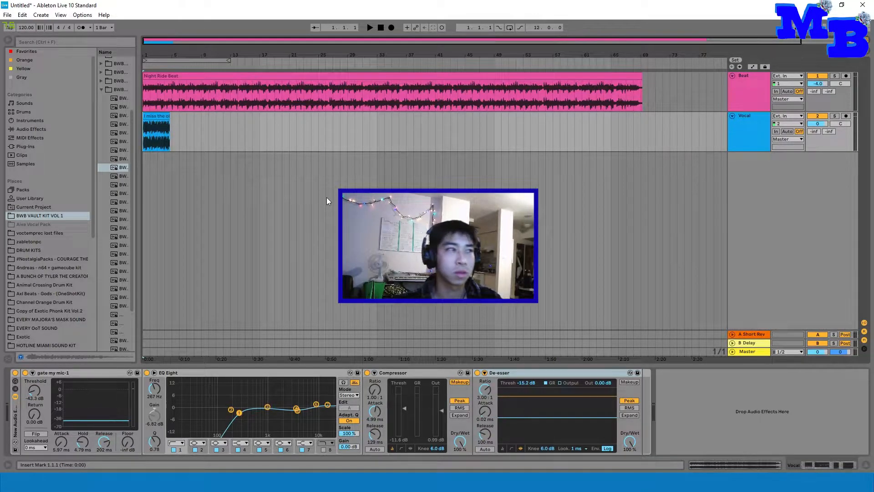
pyautogui.click(760, 90)
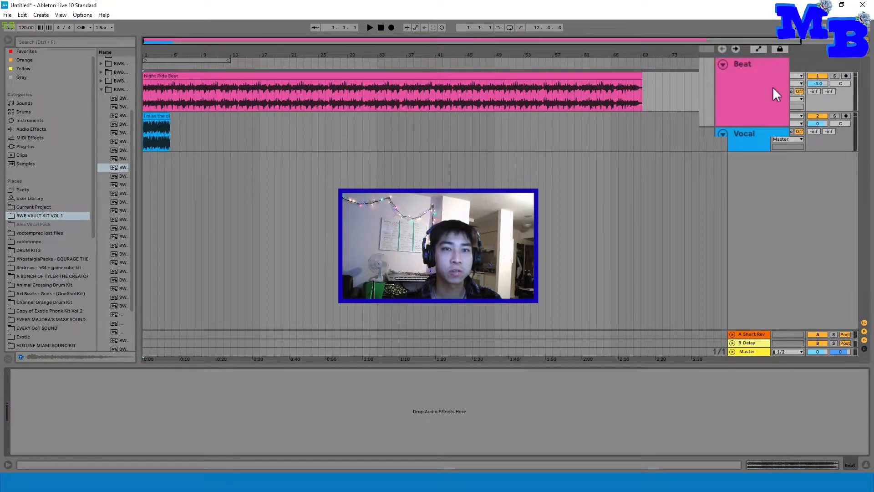
pyautogui.click(740, 133)
pyautogui.click(742, 90)
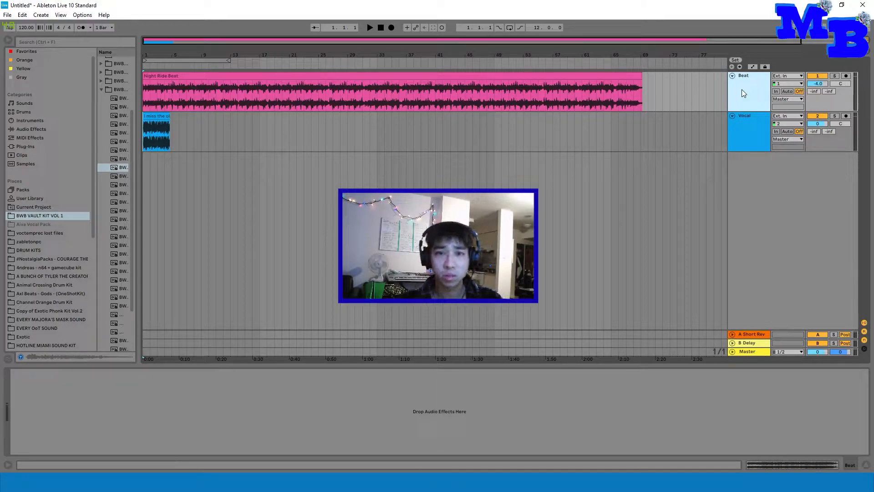
pyautogui.click(520, 146)
pyautogui.click(396, 135)
# Step: Extend the arrangement loop brace to 69 bars so it covers the whole Night Ride Beat clip
pyautogui.click(755, 91)
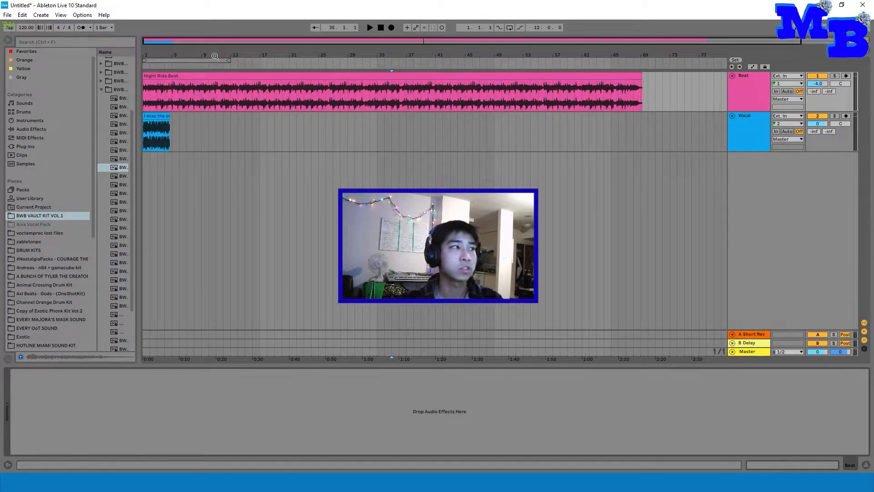
pyautogui.moveTo(228, 60); pyautogui.dragTo(650, 42)
pyautogui.click(753, 85)
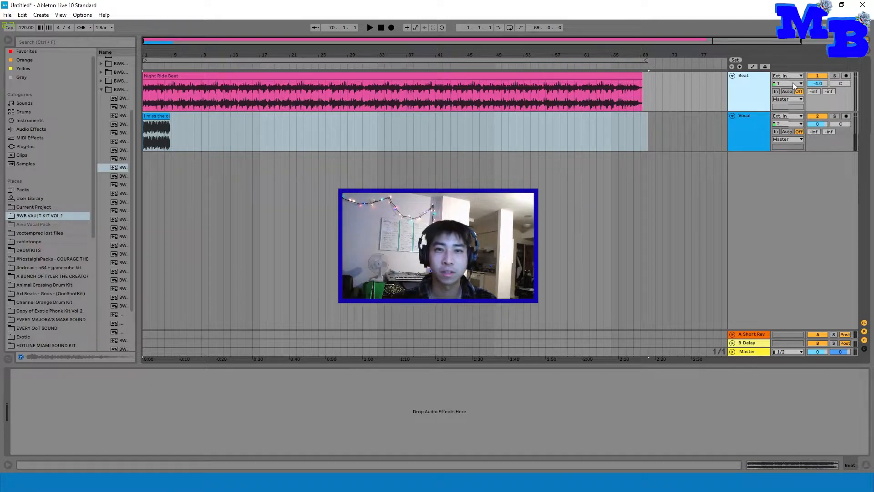
# Step: Play a short section of the Night Ride Beat clip from bar 17 and stop playback
pyautogui.click(260, 97)
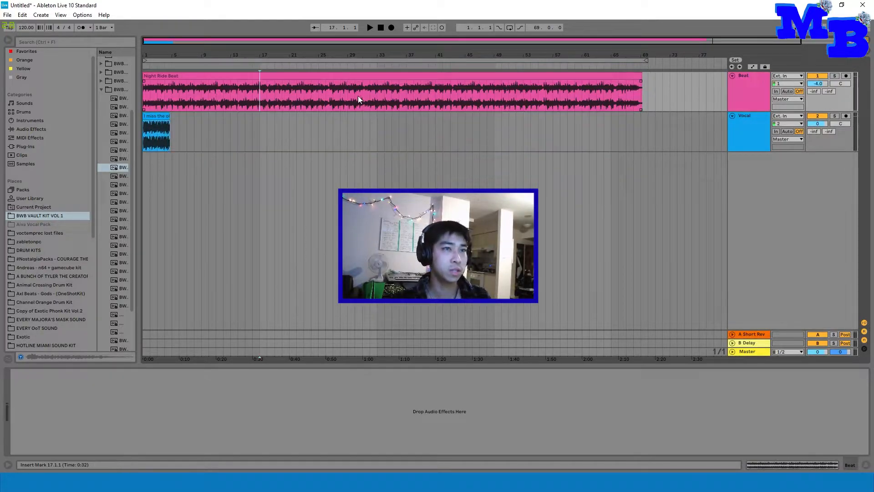
pyautogui.press('space')
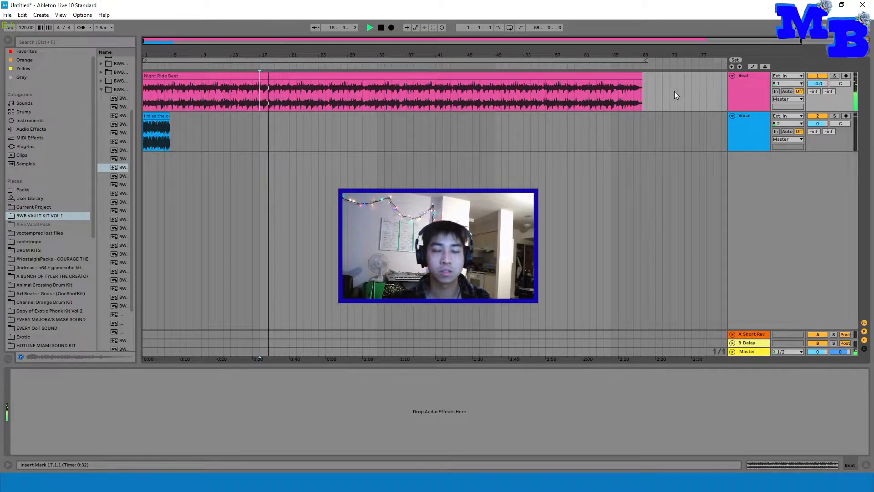
pyautogui.press('space')
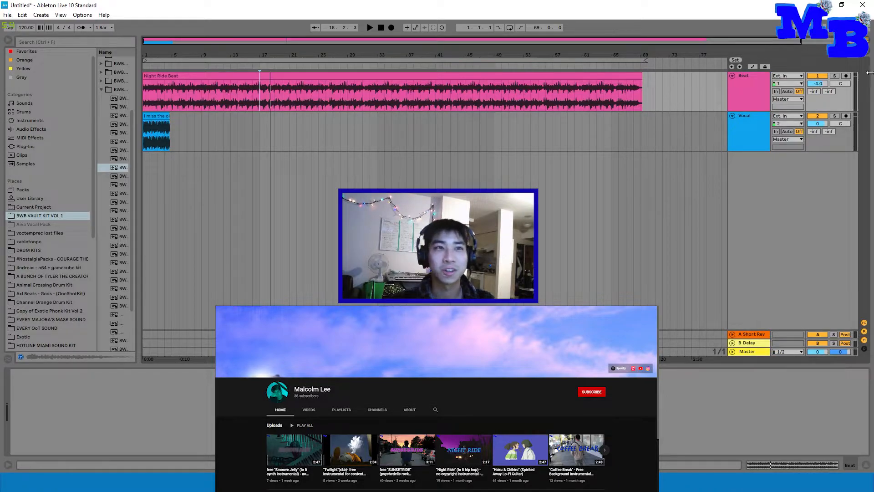
# Step: Examine the Vocal track's effects chain one device at a time: the gate, EQ Eight, Compressor and De-esser
pyautogui.click(146, 132)
pyautogui.moveTo(738, 118); pyautogui.dragTo(738, 122)
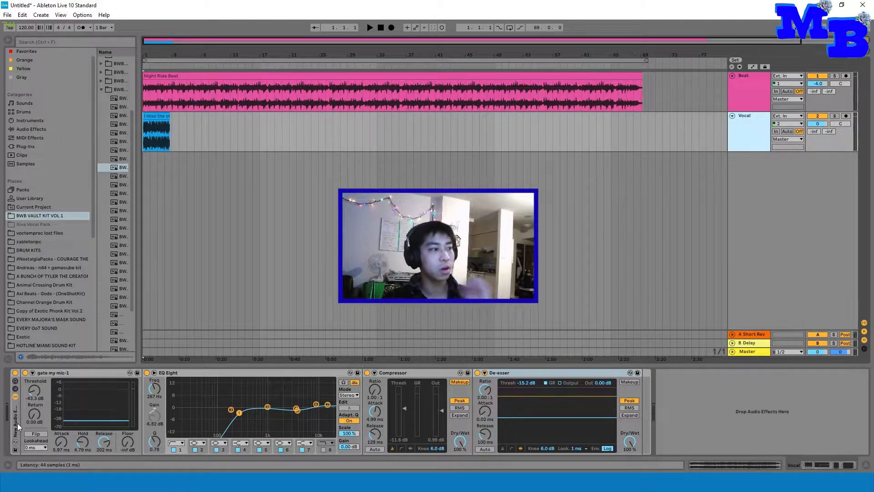
pyautogui.click(127, 376)
pyautogui.click(268, 378)
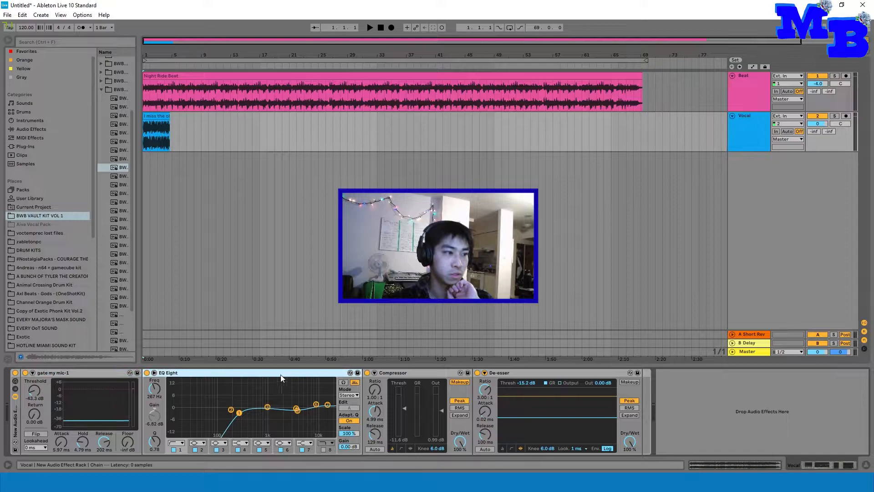
pyautogui.click(412, 373)
pyautogui.click(515, 368)
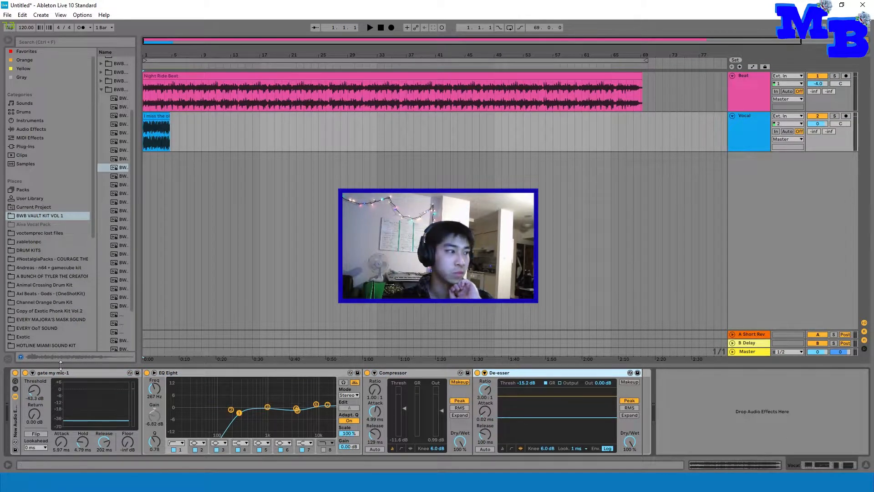
pyautogui.click(44, 371)
pyautogui.click(245, 373)
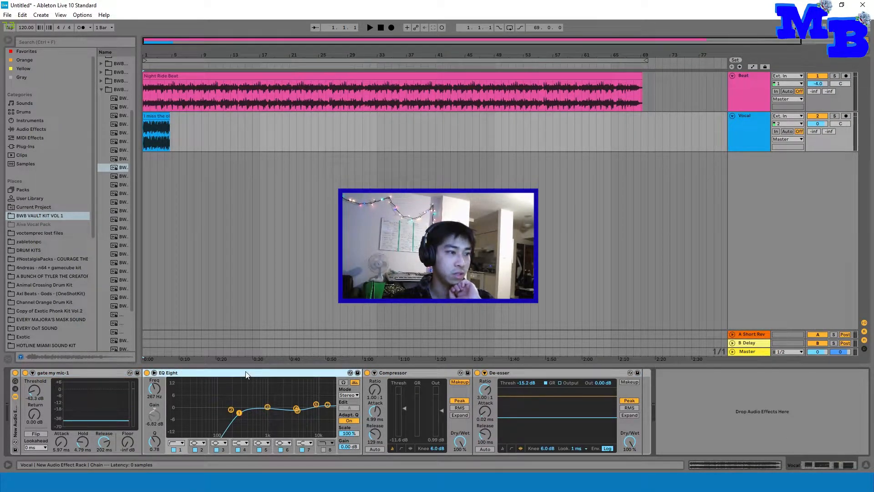
pyautogui.click(427, 374)
pyautogui.click(525, 373)
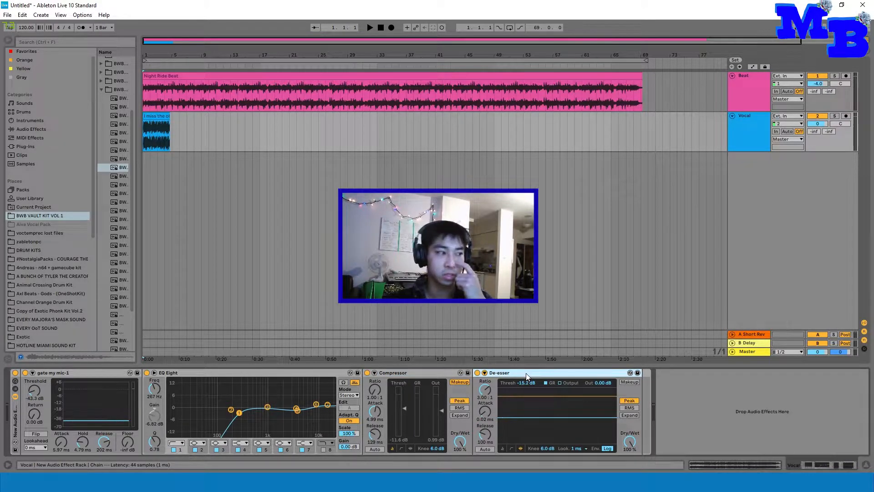
pyautogui.click(56, 374)
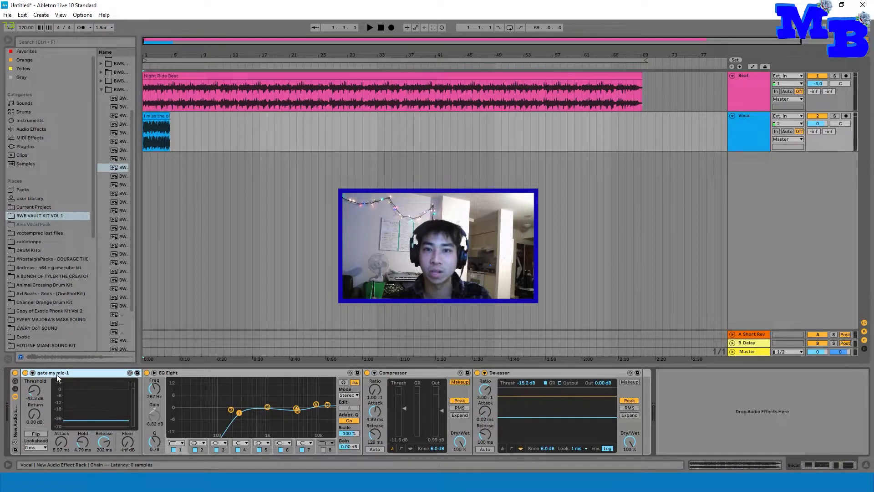
pyautogui.click(192, 374)
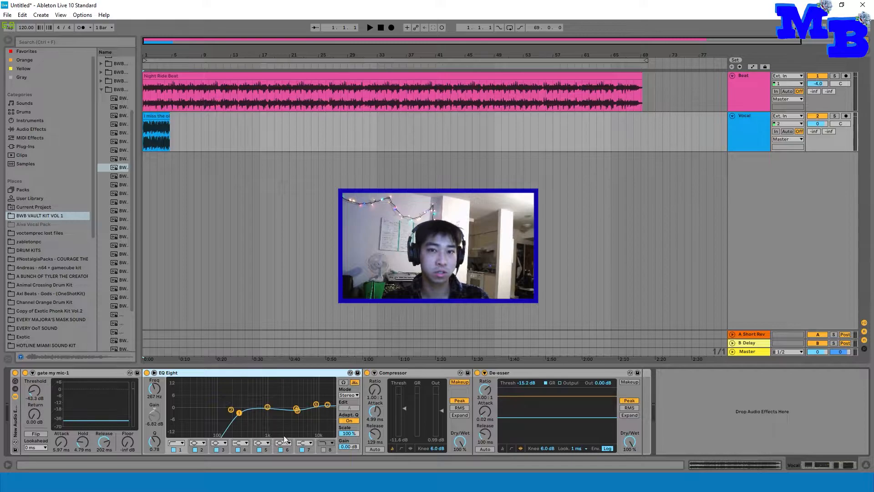
pyautogui.click(415, 375)
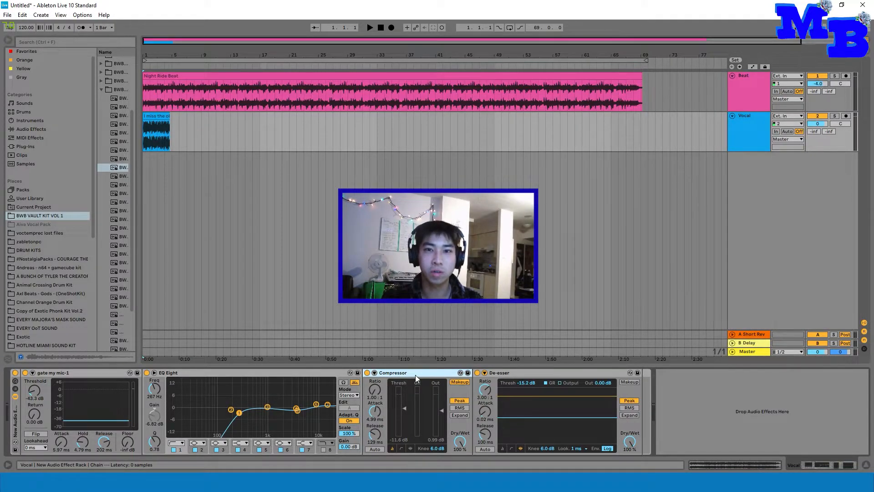
pyautogui.click(520, 373)
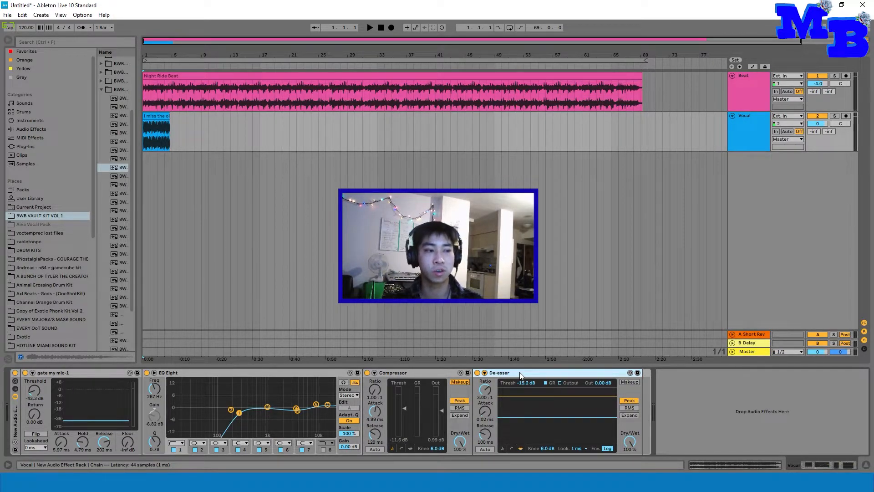
# Step: With the Beat muted, play the vocal with its effect rack bypassed and again with the rack enabled to compare the sound
pyautogui.click(755, 140)
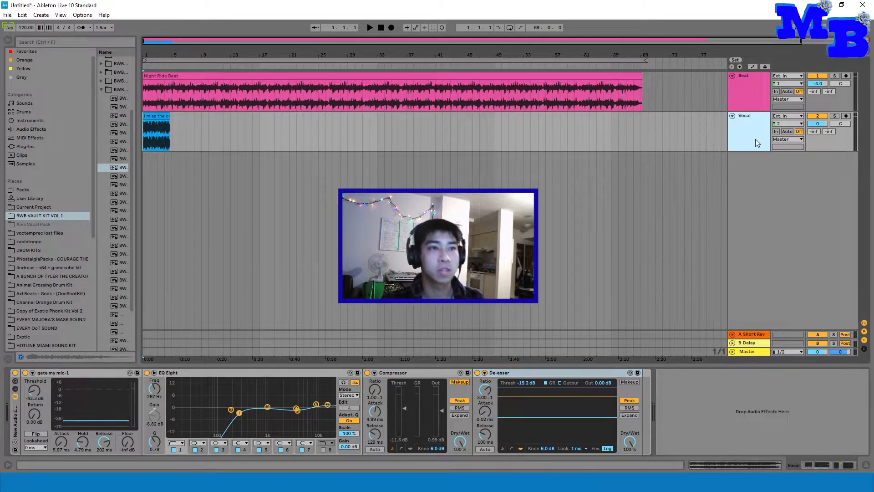
pyautogui.click(16, 373)
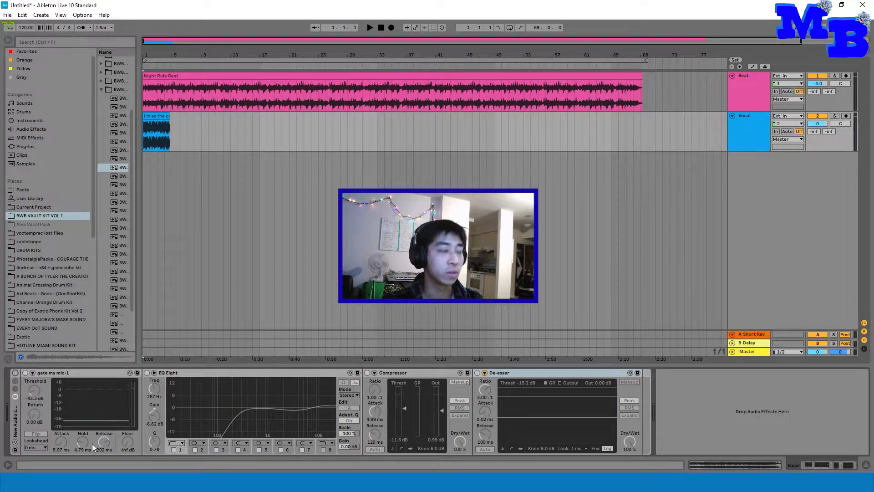
pyautogui.press('space')
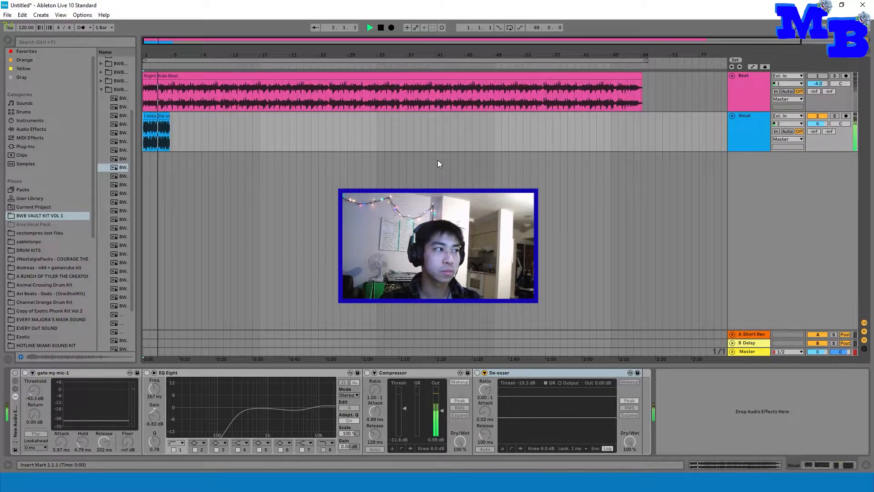
pyautogui.press('space')
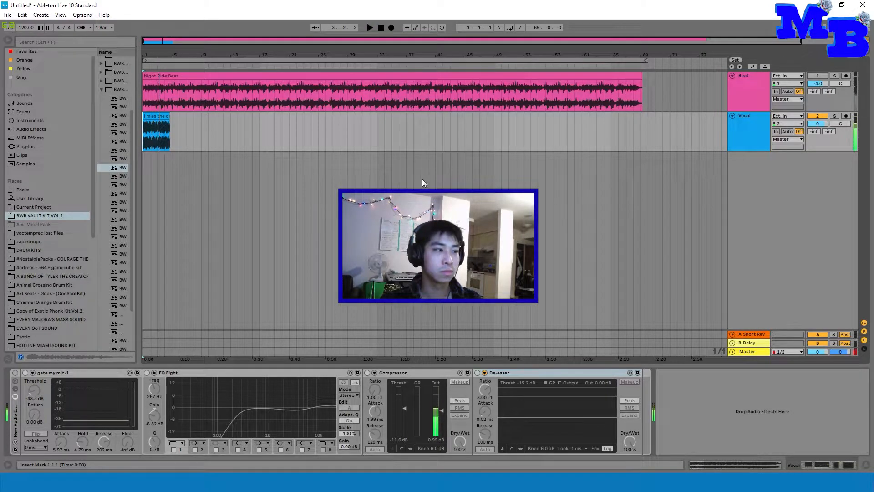
pyautogui.click(15, 373)
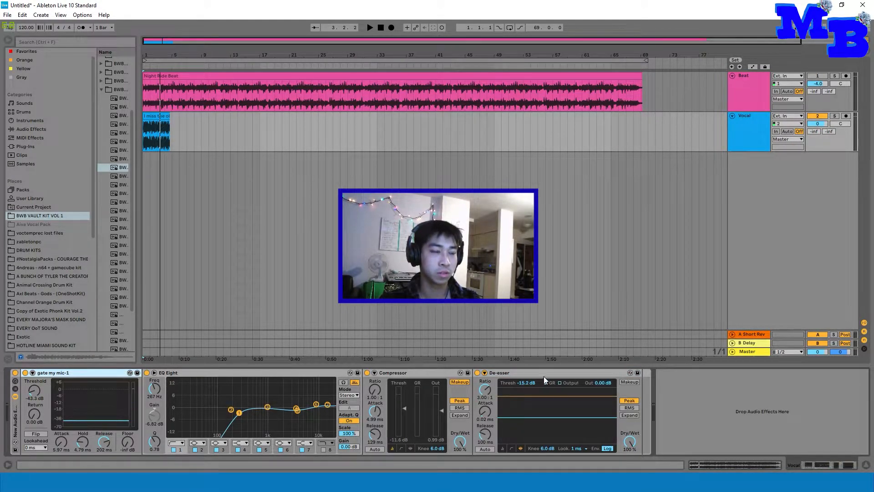
pyautogui.press('space')
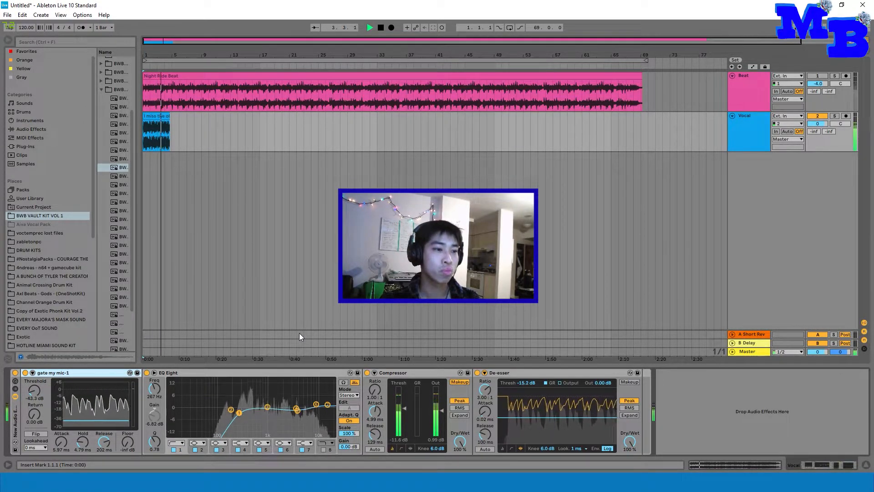
pyautogui.press('space')
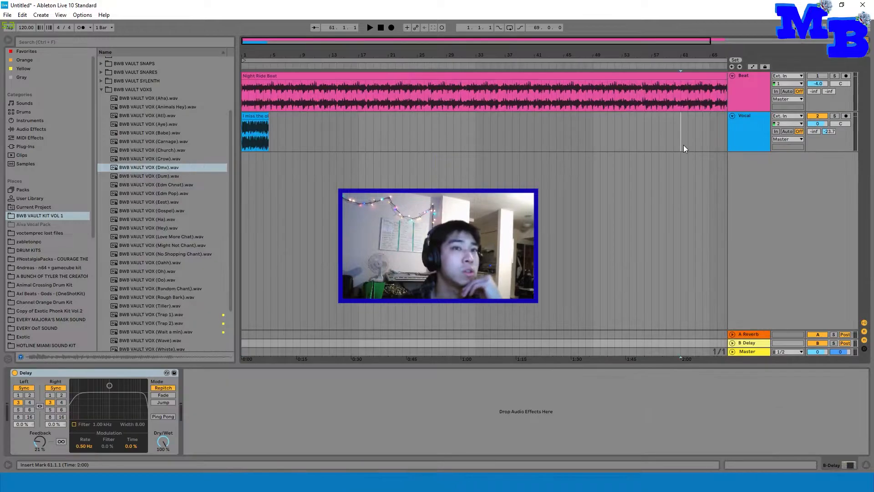
# Step: Narrow the browser so the whole Night Ride Beat clip fits in the arrangement
pyautogui.click(683, 146)
pyautogui.click(737, 89)
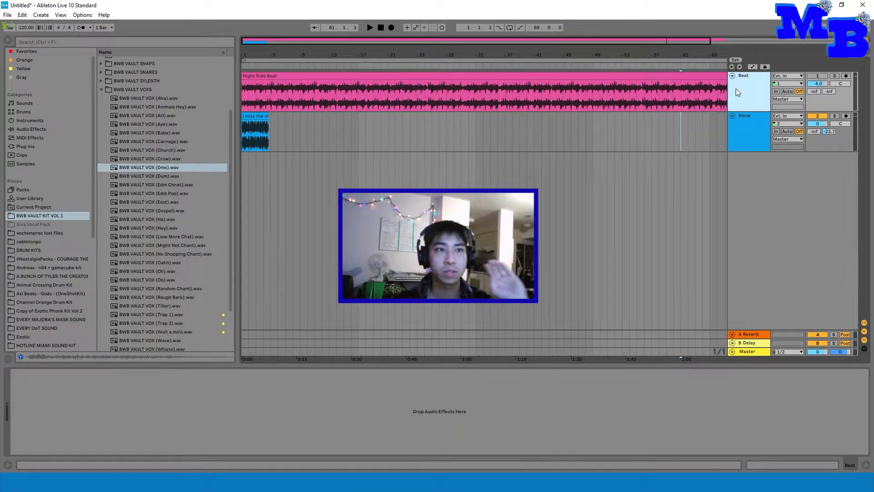
pyautogui.click(736, 129)
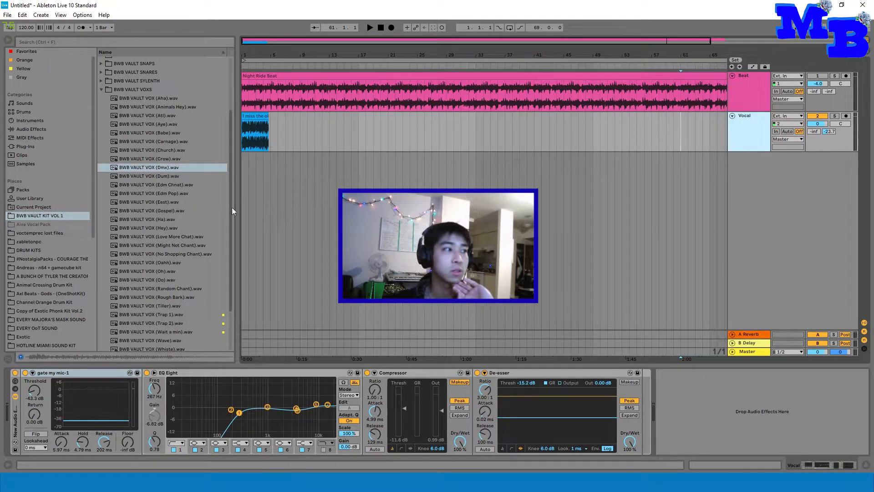
pyautogui.moveTo(236, 206); pyautogui.dragTo(43, 206)
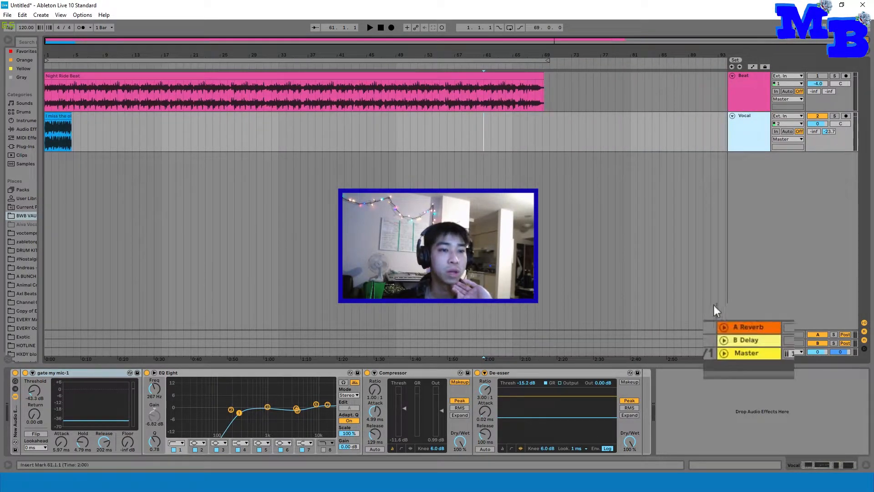
# Step: Examine the effects on the A Reverb and B Delay return tracks
pyautogui.click(763, 327)
pyautogui.click(751, 341)
pyautogui.click(754, 332)
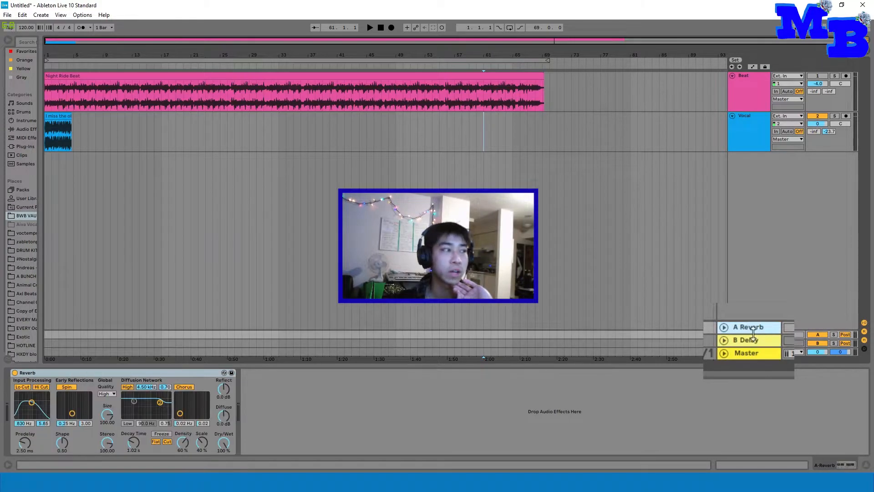
pyautogui.click(751, 342)
pyautogui.click(752, 332)
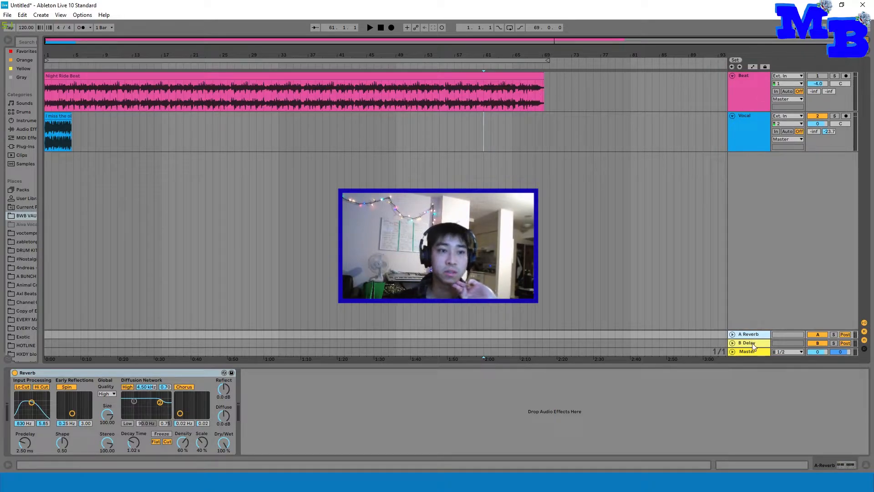
pyautogui.click(752, 343)
# Step: Select the Vocal track and show automation in the arrangement
pyautogui.click(755, 134)
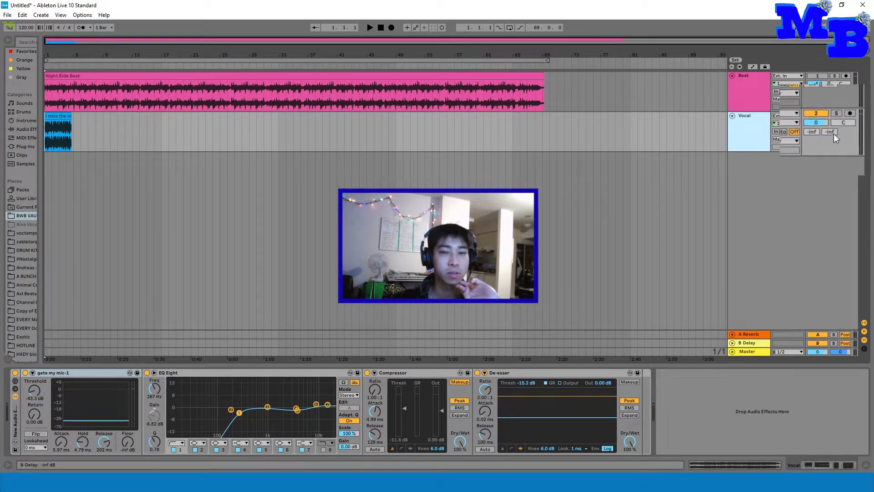
pyautogui.click(756, 67)
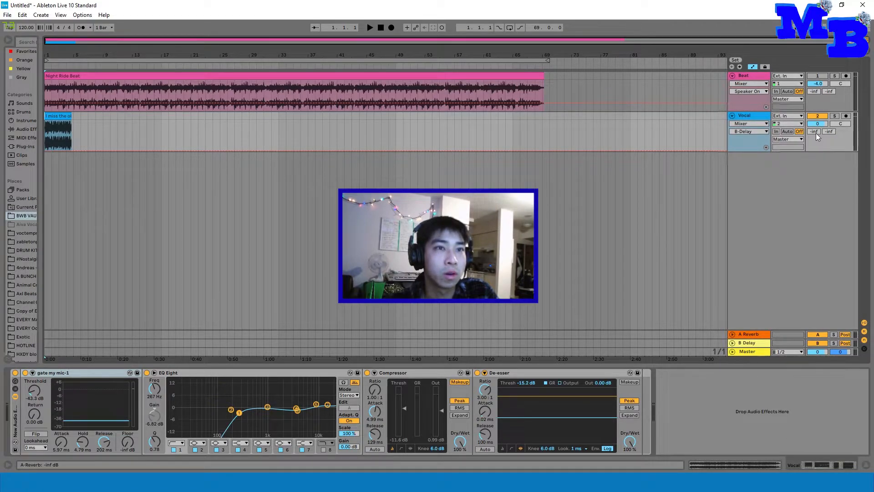
# Step: Try the Vocal track's sends at -42 dB to A Reverb and -37 dB to B Delay, and reset both
pyautogui.moveTo(815, 133); pyautogui.dragTo(815, 128)
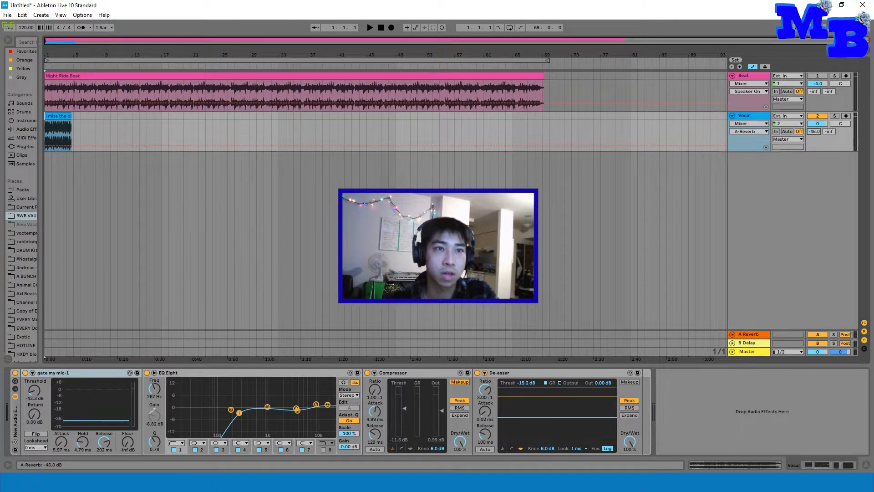
pyautogui.moveTo(815, 131); pyautogui.dragTo(814, 132)
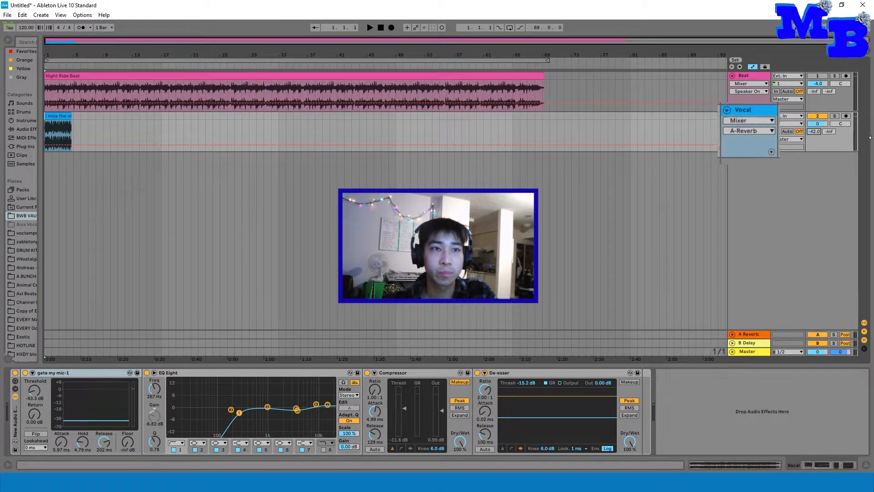
pyautogui.moveTo(832, 132); pyautogui.dragTo(832, 125)
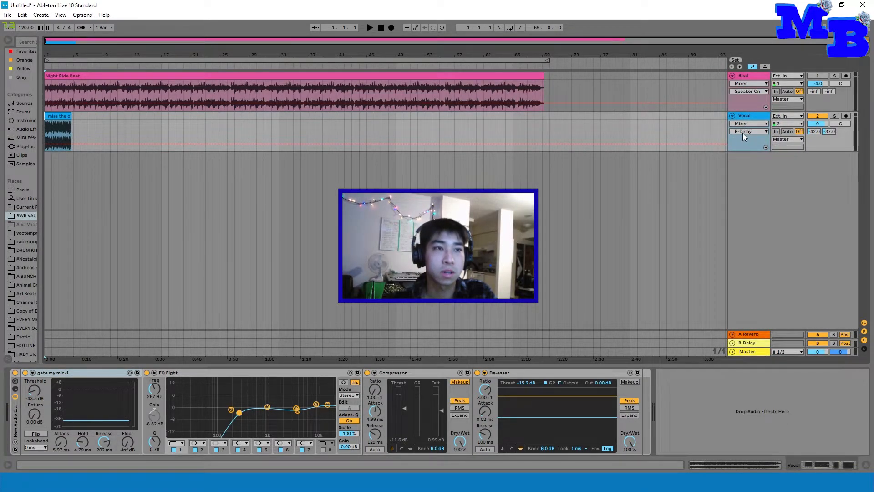
pyautogui.doubleClick(818, 132)
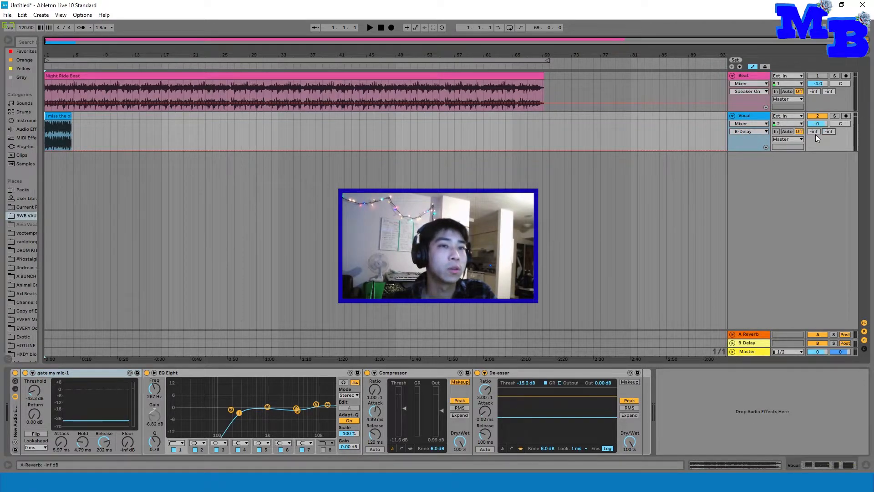
# Step: Set the Vocal track's A Reverb send to -8.4 dB
pyautogui.moveTo(814, 131); pyautogui.dragTo(814, 115)
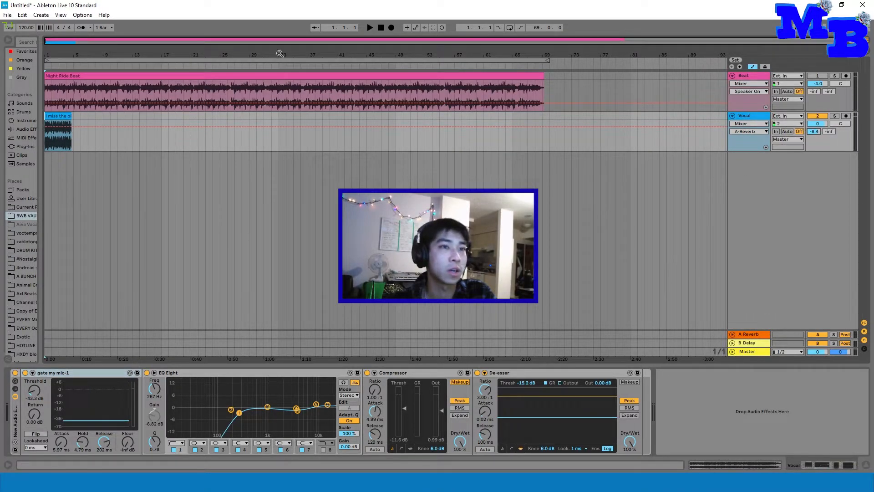
# Step: Play the vocal while trying its A Reverb send at -3.0 dB and at -24.4 dB
pyautogui.click(371, 30)
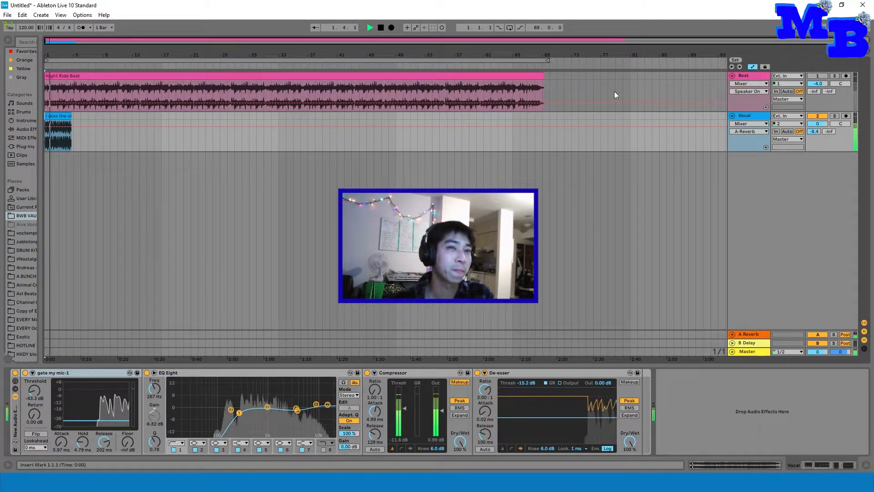
pyautogui.moveTo(814, 132); pyautogui.dragTo(814, 123)
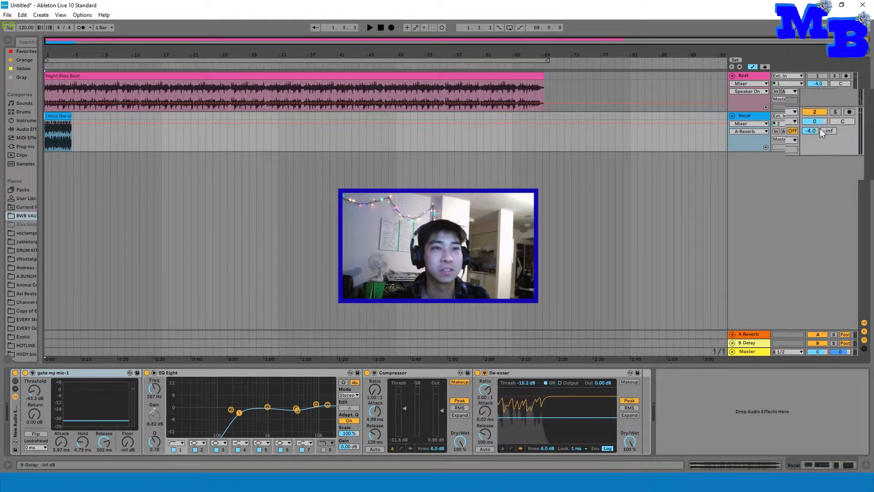
pyautogui.moveTo(814, 131)
pyautogui.mouseDown()
pyautogui.moveTo(814, 150)
pyautogui.moveTo(814, 139)
pyautogui.mouseUp()
pyautogui.press('space')
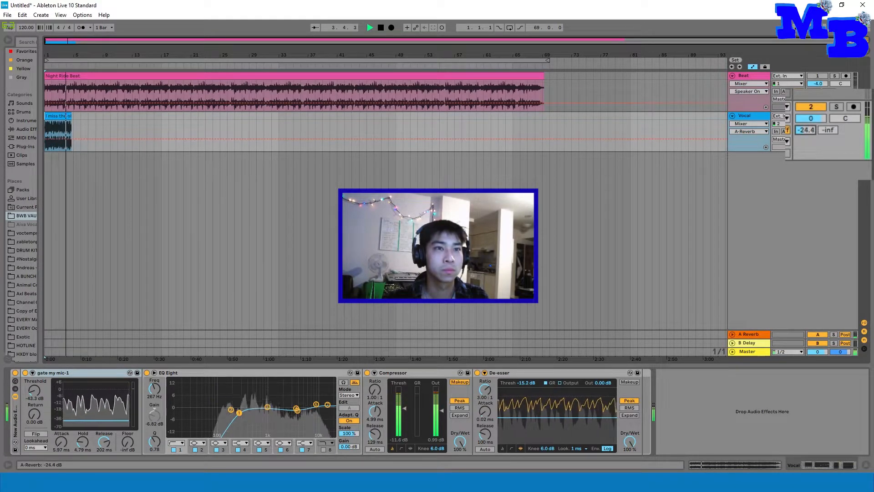
pyautogui.press('space')
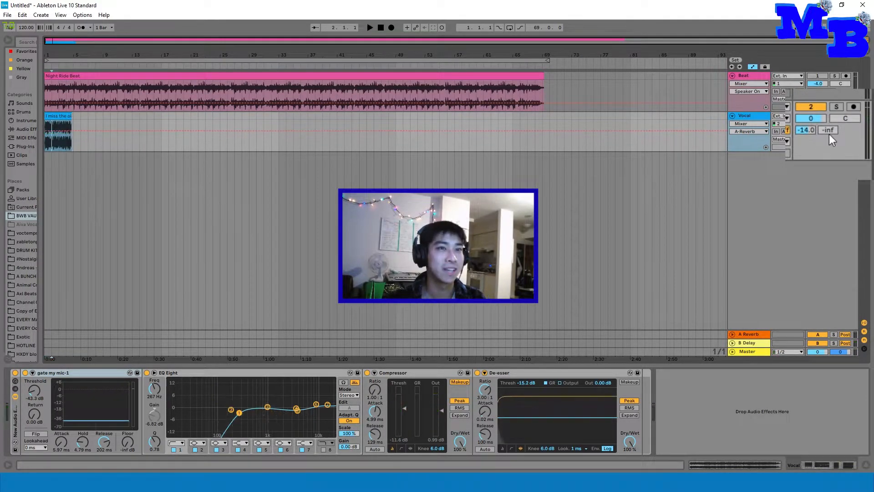
# Step: Compare the vocal's playback with its A Reverb send at -2.2 dB and at -22.2 dB
pyautogui.moveTo(808, 130); pyautogui.dragTo(807, 121)
pyautogui.press('space')
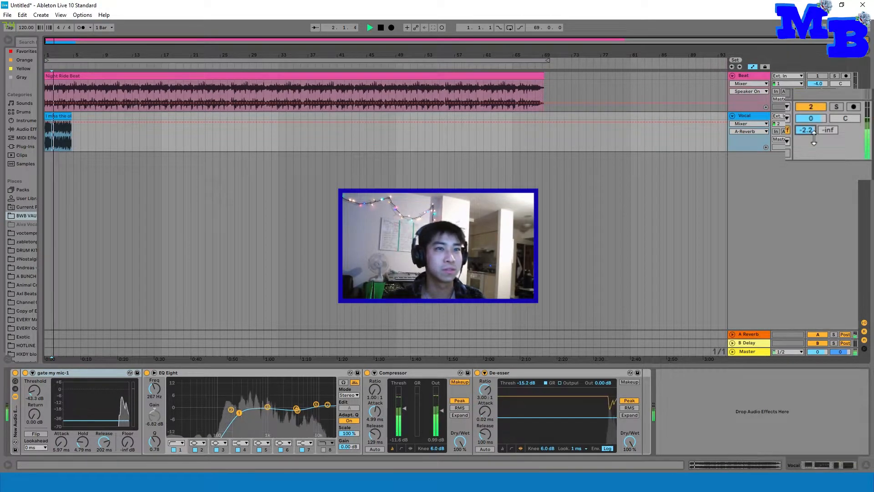
pyautogui.moveTo(810, 131); pyautogui.dragTo(810, 145)
pyautogui.press('space')
pyautogui.press('space')
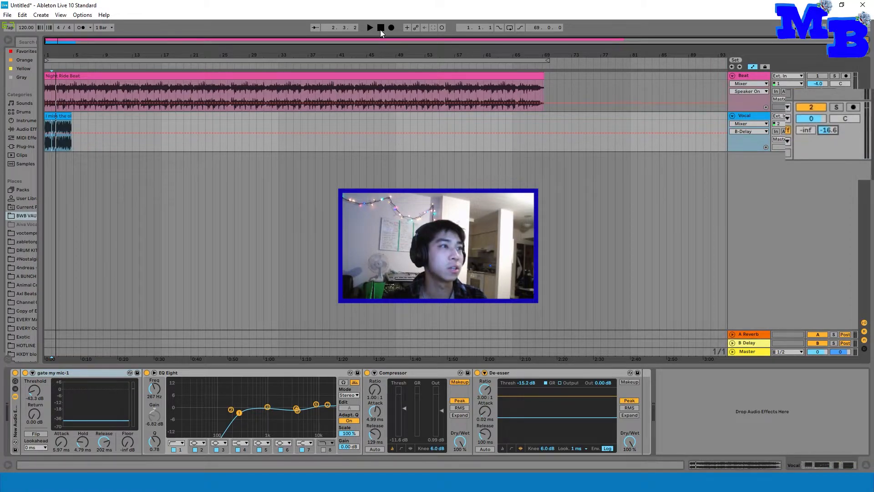
pyautogui.click(380, 28)
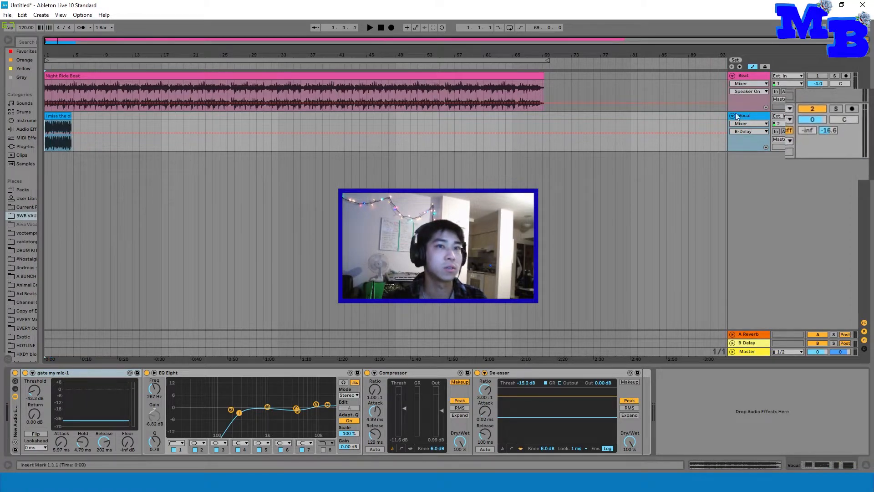
# Step: Audition the vocal with its B Delay send at -2.8 dB and at -24.0 dB, and reset the send to -inf
pyautogui.moveTo(829, 131); pyautogui.dragTo(829, 87)
pyautogui.press('space')
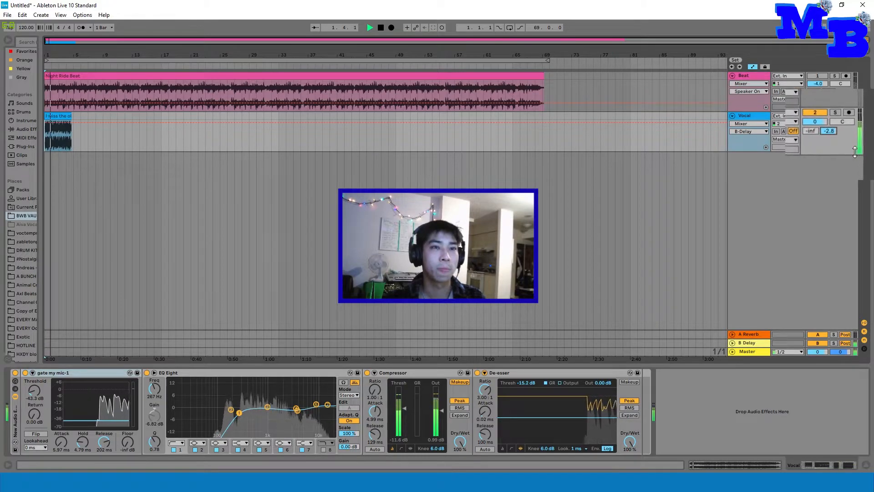
pyautogui.press('space')
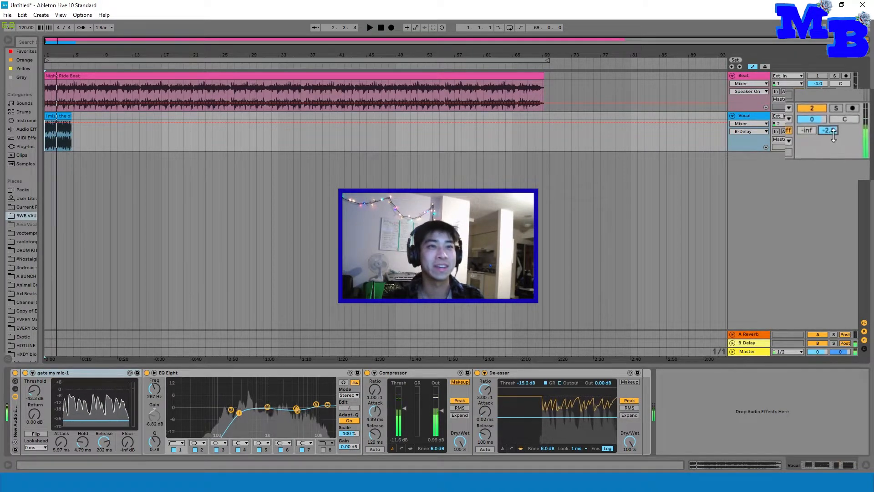
pyautogui.moveTo(832, 132); pyautogui.dragTo(833, 157)
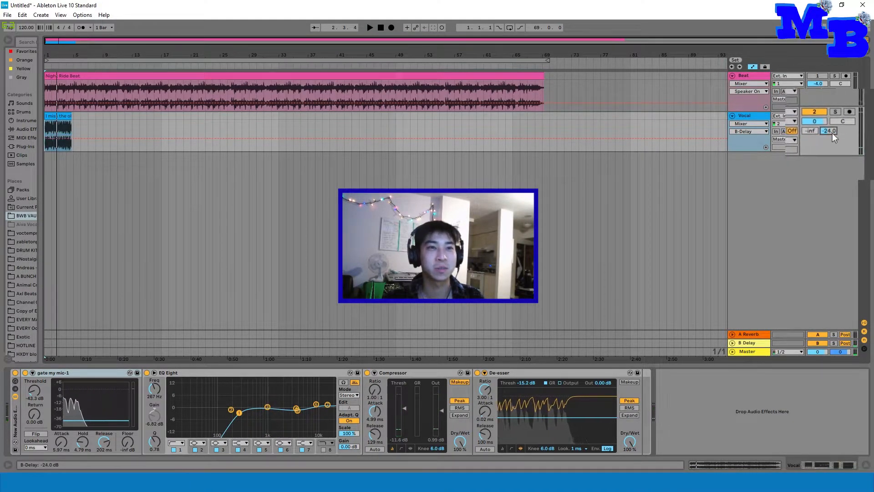
pyautogui.press('space')
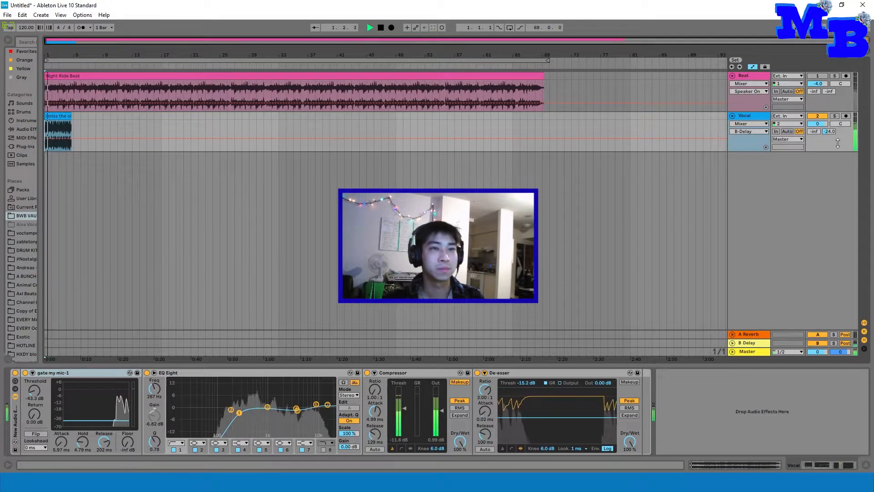
pyautogui.press('space')
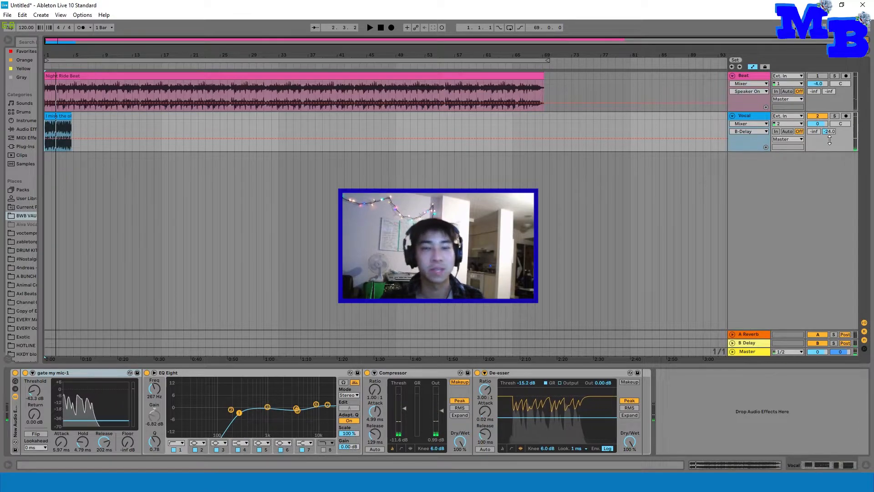
pyautogui.moveTo(828, 132); pyautogui.dragTo(828, 164)
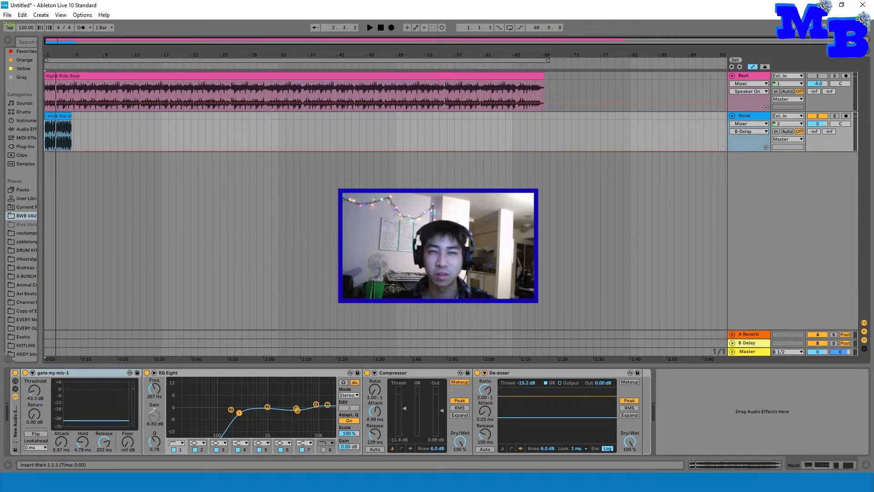
# Step: Insert a new return track after A Reverb and another after the Delay return
pyautogui.rightClick(761, 335)
pyautogui.click(739, 381)
pyautogui.rightClick(760, 343)
pyautogui.click(765, 389)
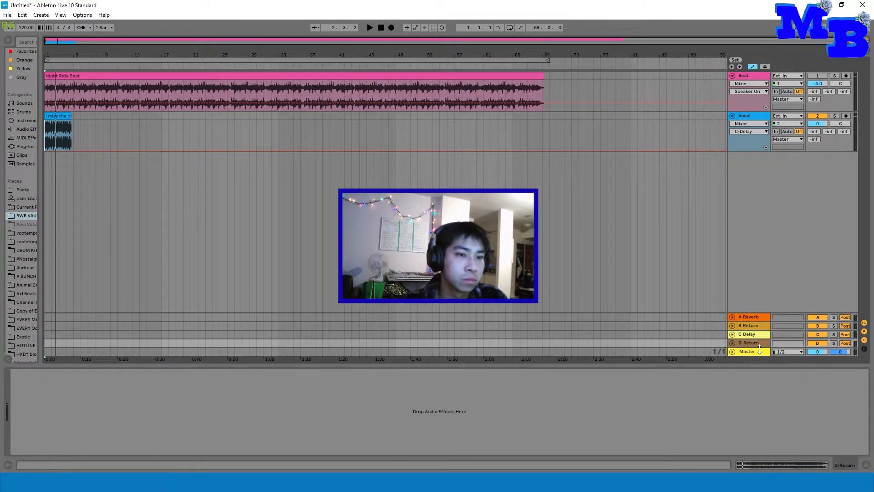
# Step: Rename the four return tracks in order as Short Verb, Long Verb, Short Delay and Long Delay
pyautogui.click(761, 317)
pyautogui.hotkey('ctrl', 'r')
pyautogui.write('Short Verb')
pyautogui.click(759, 326)
pyautogui.write('Long Verb')
pyautogui.click(761, 335)
pyautogui.write('Short Delay')
pyautogui.click(763, 344)
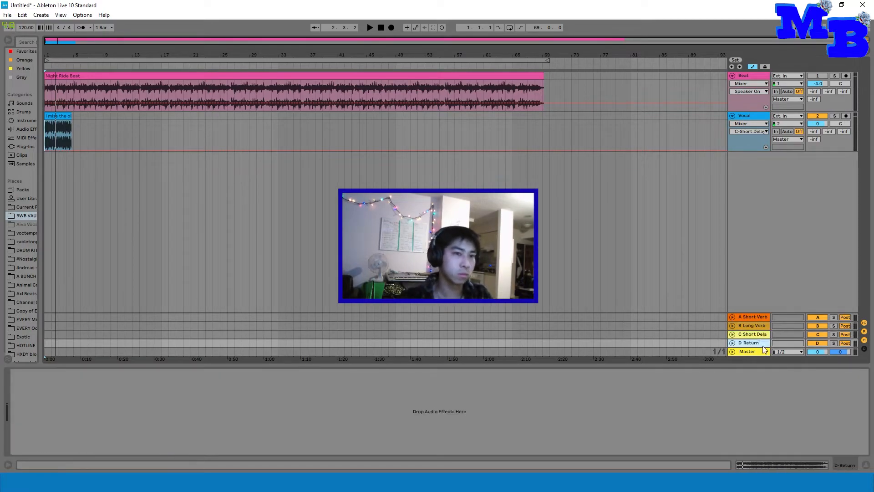
pyautogui.hotkey('ctrl', 'r')
pyautogui.write('Long Delay')
pyautogui.click(749, 316)
pyautogui.rightClick(751, 343)
pyautogui.click(774, 418)
# Step: Copy the Short Verb reverb, with its input filter at about 1.36 kHz, onto the Long Verb return and set the copy's decay time to 3.31 s
pyautogui.click(751, 317)
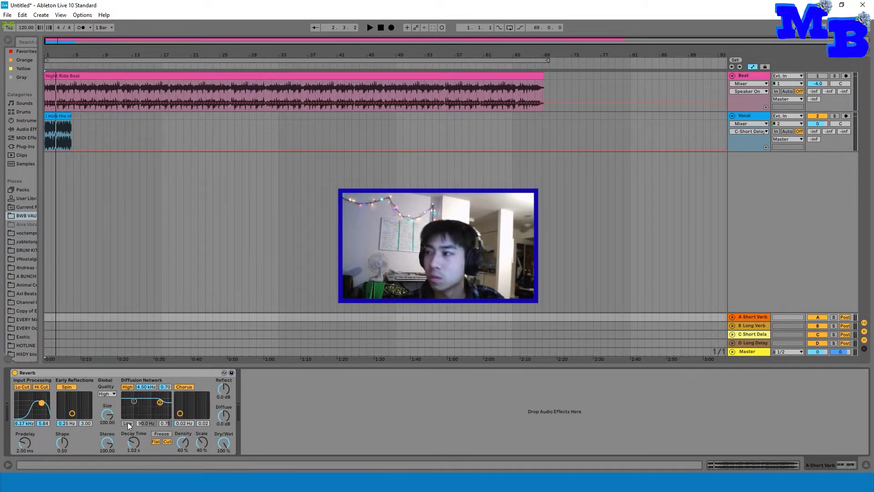
pyautogui.moveTo(41, 403); pyautogui.dragTo(34, 403)
pyautogui.click(752, 318)
pyautogui.click(29, 373)
pyautogui.click(752, 325)
pyautogui.click(442, 409)
pyautogui.hotkey('ctrl', 'v')
pyautogui.moveTo(133, 442); pyautogui.dragTo(133, 423)
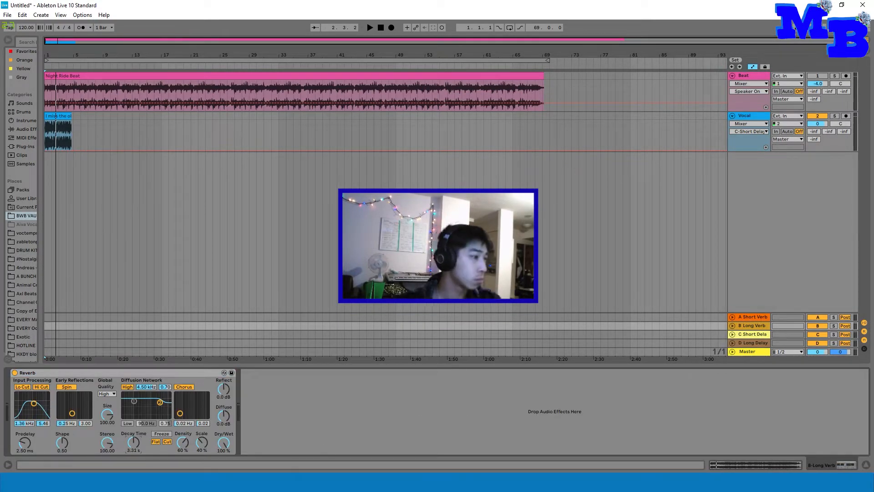
# Step: Examine the reverb and delay settings on the four return tracks, comparing the short and long versions
pyautogui.click(752, 316)
pyautogui.click(756, 335)
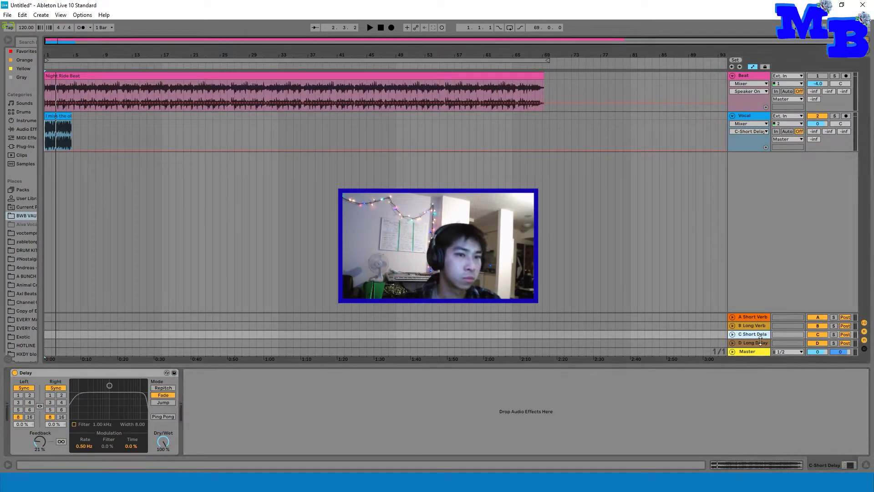
pyautogui.click(756, 342)
pyautogui.click(476, 132)
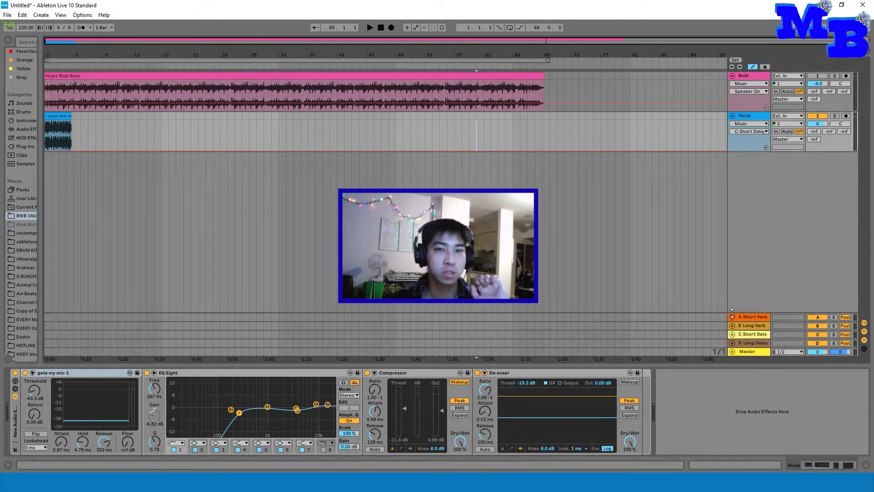
pyautogui.click(754, 318)
pyautogui.click(755, 326)
pyautogui.click(753, 335)
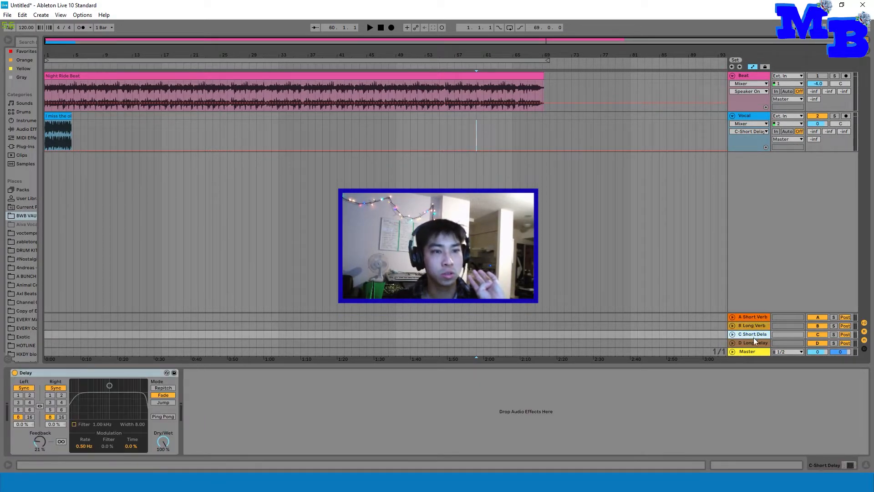
pyautogui.click(755, 342)
pyautogui.click(758, 334)
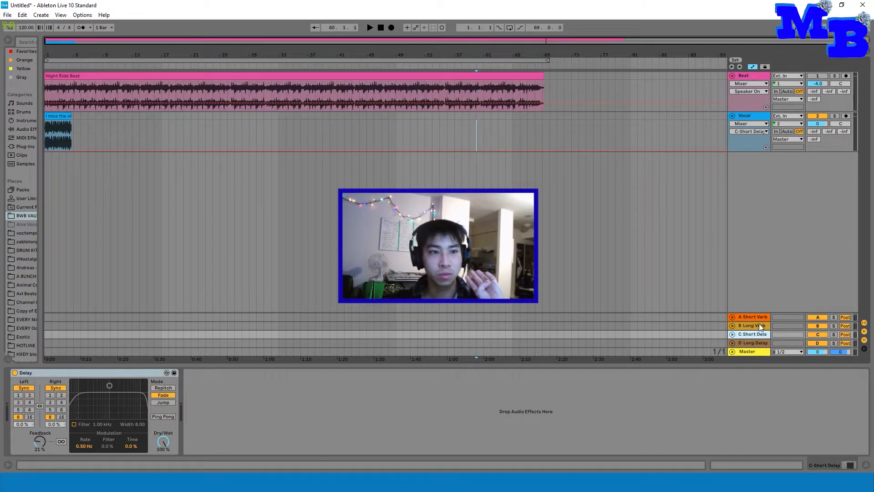
pyautogui.click(758, 324)
pyautogui.click(761, 318)
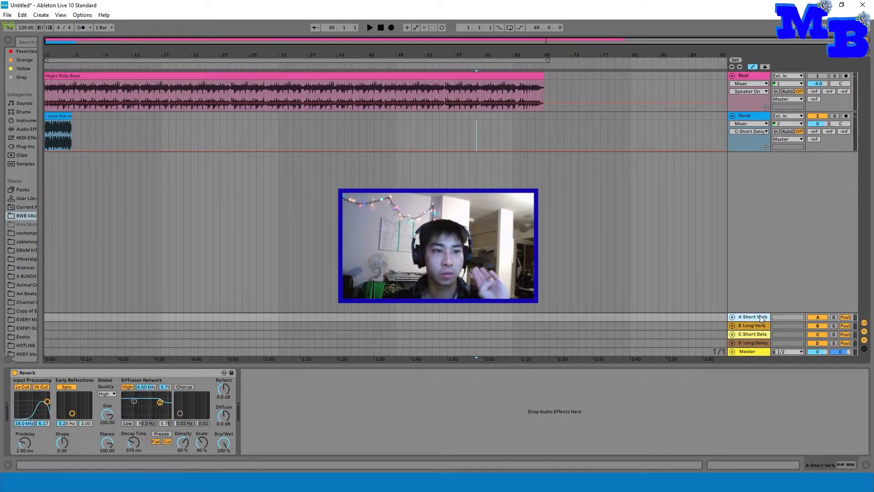
pyautogui.click(747, 335)
pyautogui.click(751, 343)
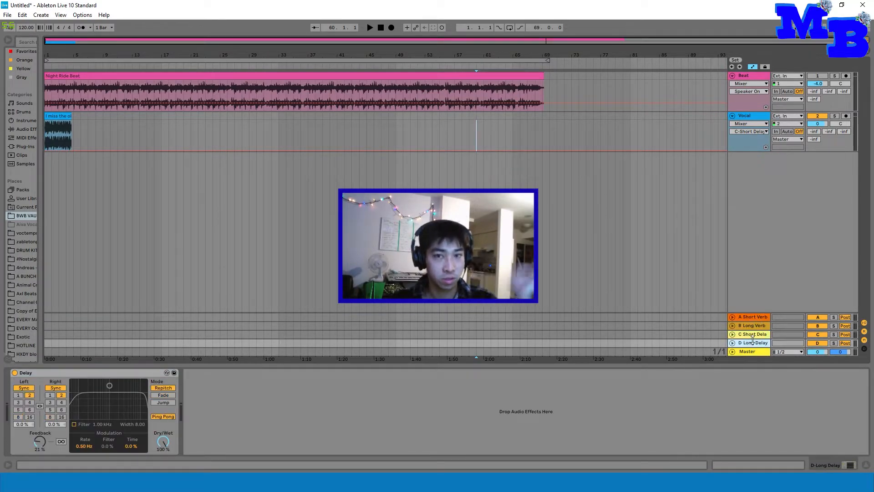
pyautogui.click(750, 318)
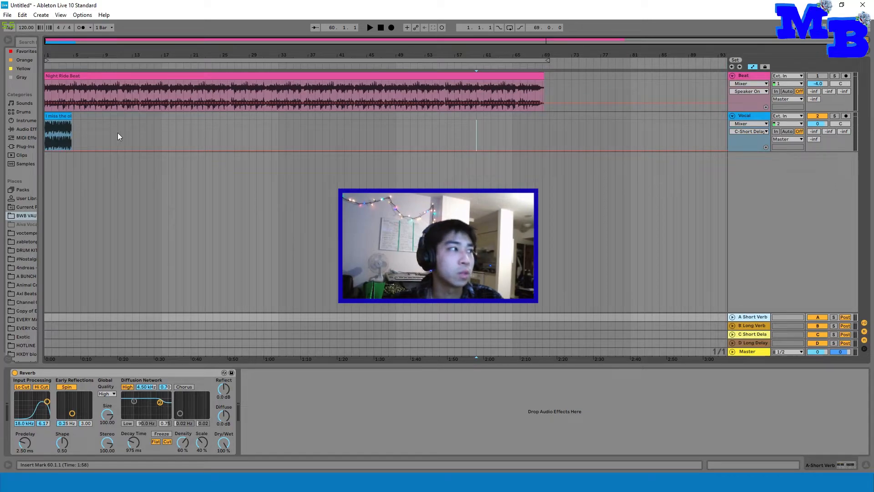
# Step: Play the dry vocal from the start, and compare it with the A Short Verb send at -11.0 dB
pyautogui.click(48, 130)
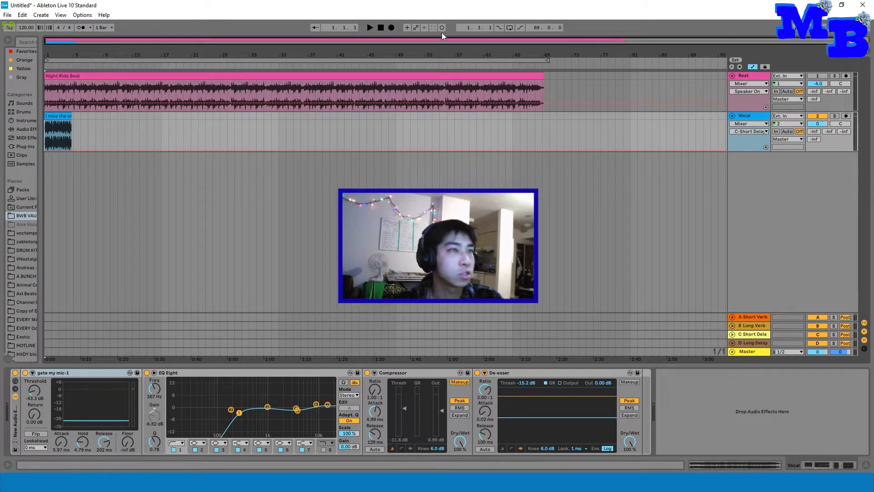
pyautogui.click(369, 28)
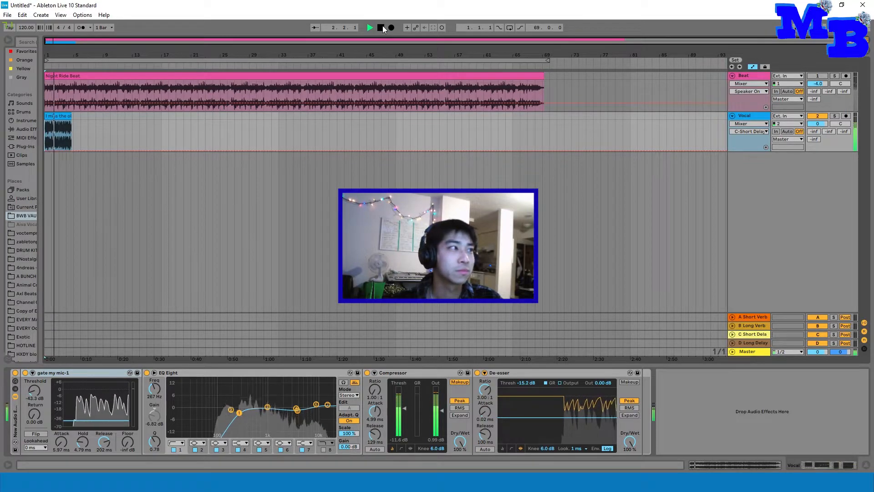
pyautogui.click(381, 27)
pyautogui.moveTo(805, 132); pyautogui.dragTo(805, 108)
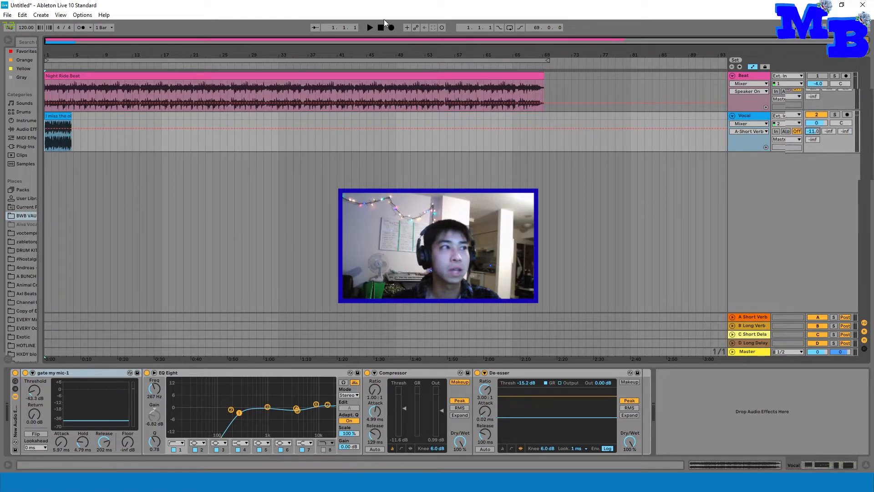
pyautogui.click(368, 27)
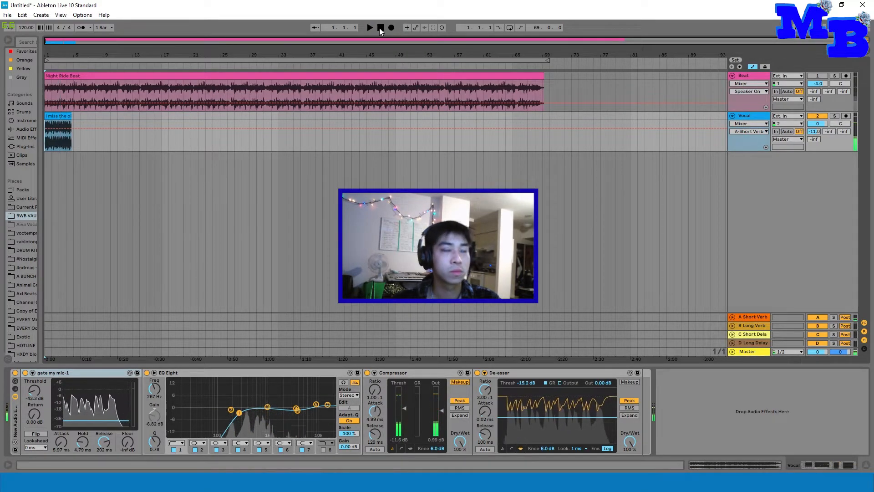
pyautogui.click(380, 28)
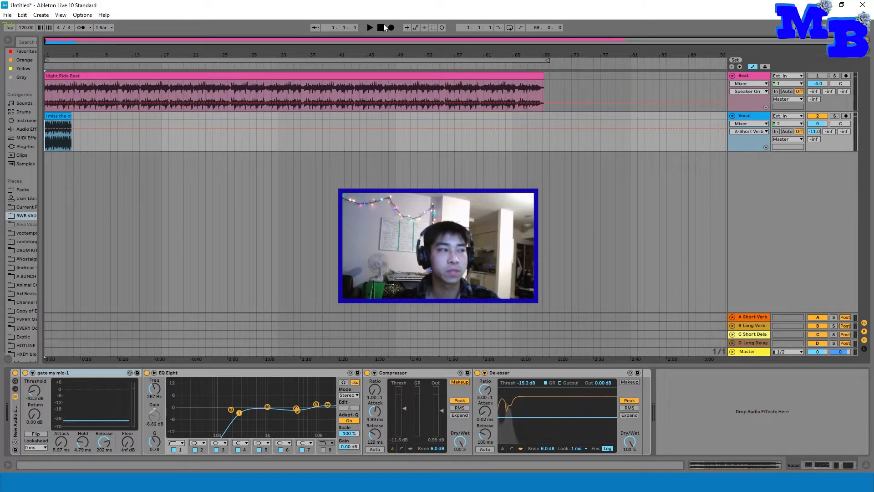
# Step: Audition the vocal with its A Short Verb send at -3.0 dB, and reset the send to -inf
pyautogui.moveTo(817, 131); pyautogui.dragTo(817, 122)
pyautogui.press('space')
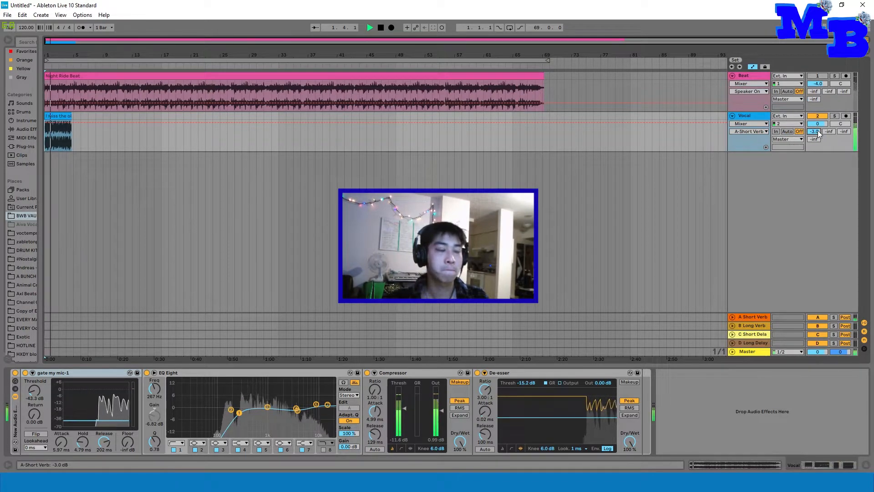
pyautogui.click(761, 318)
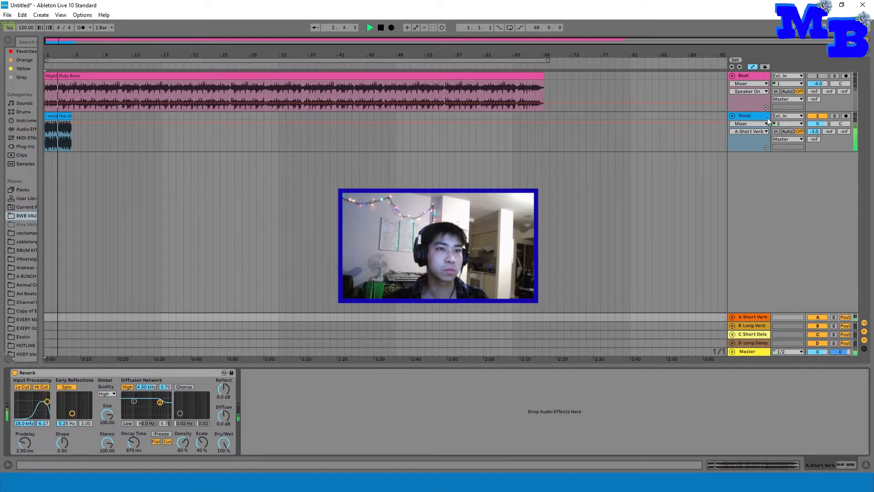
pyautogui.press('space')
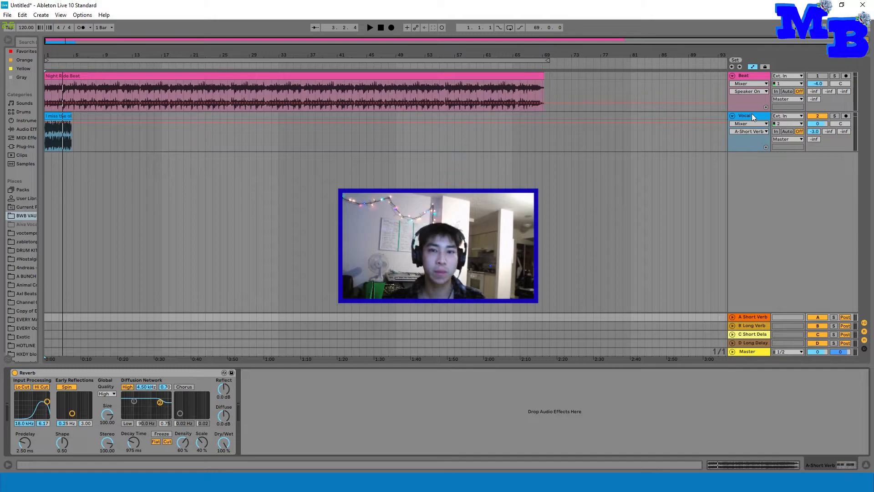
pyautogui.click(752, 113)
pyautogui.click(48, 129)
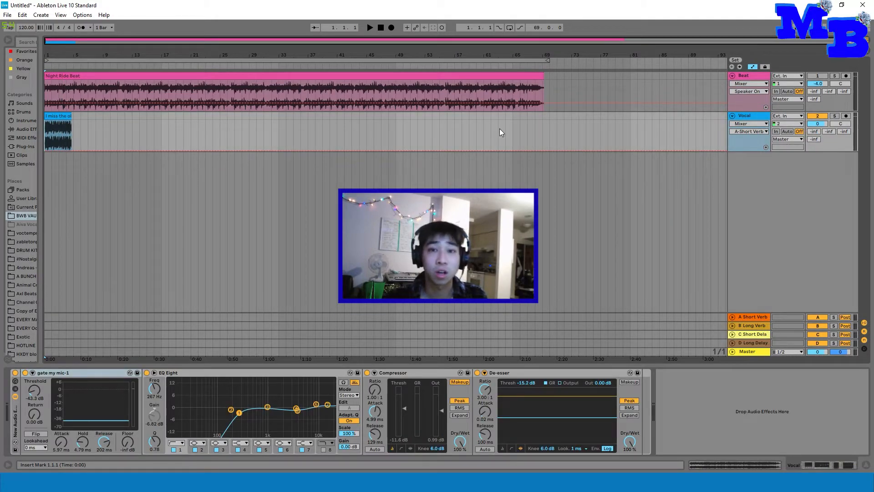
# Step: Set the Vocal track's B Long Verb send to -3.0 dB and play the vocal from the start
pyautogui.click(755, 325)
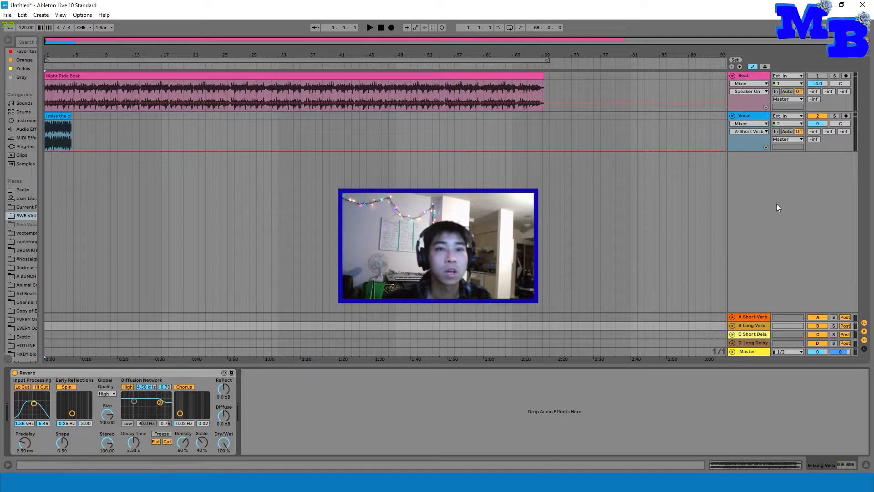
pyautogui.moveTo(831, 129); pyautogui.dragTo(832, 97)
pyautogui.press('space')
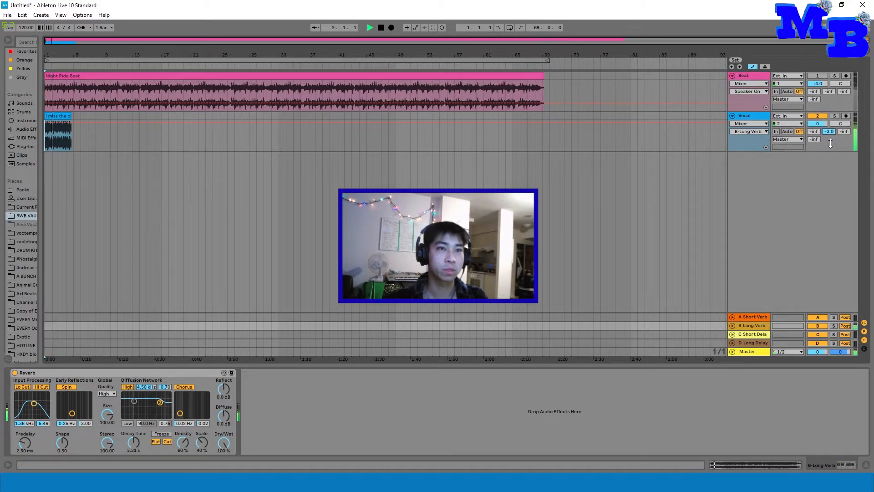
# Step: Audition the vocal with its B Long Verb send lowered to -10.3 dB, and reset the send to -inf
pyautogui.press('space')
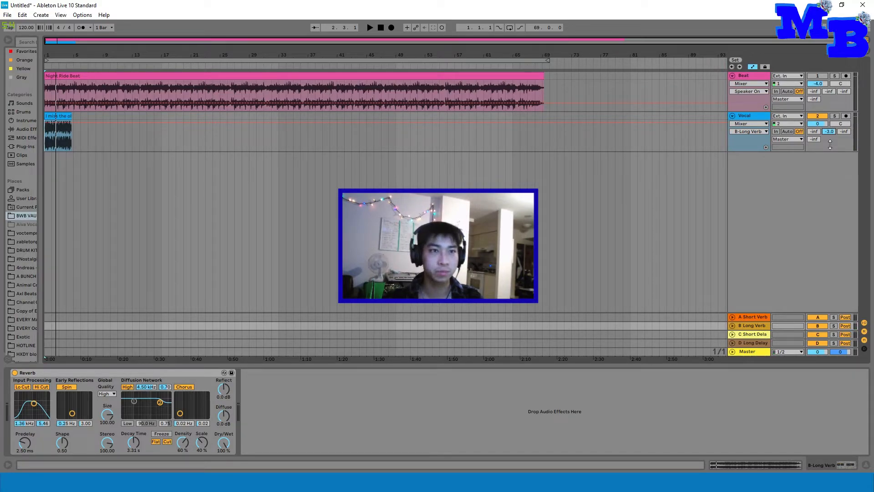
pyautogui.moveTo(829, 131)
pyautogui.mouseDown()
pyautogui.moveTo(829, 150)
pyautogui.moveTo(830, 132)
pyautogui.mouseUp()
pyautogui.press('space')
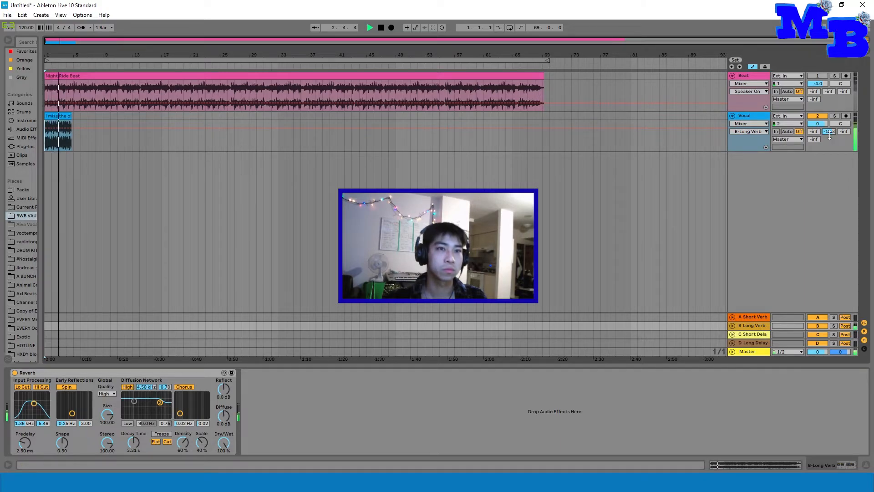
pyautogui.press('space')
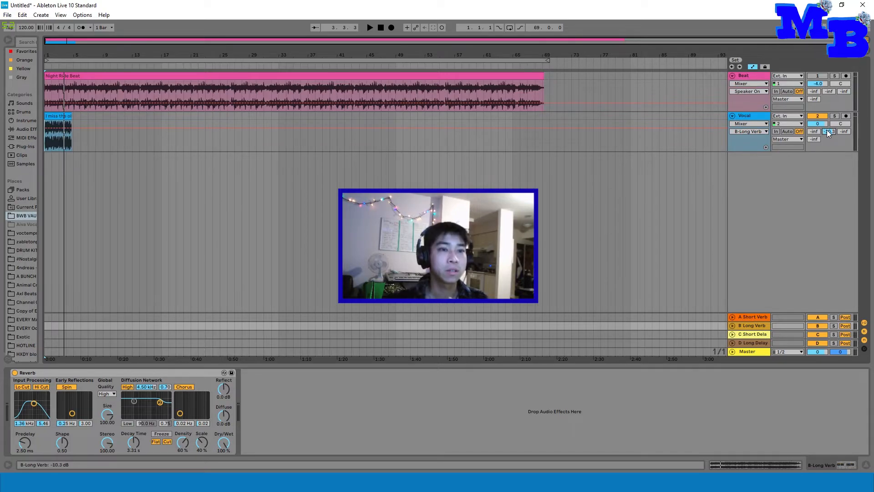
# Step: Unfold the C Short Delay and D Long Delay return tracks and compare their delay settings
pyautogui.click(758, 335)
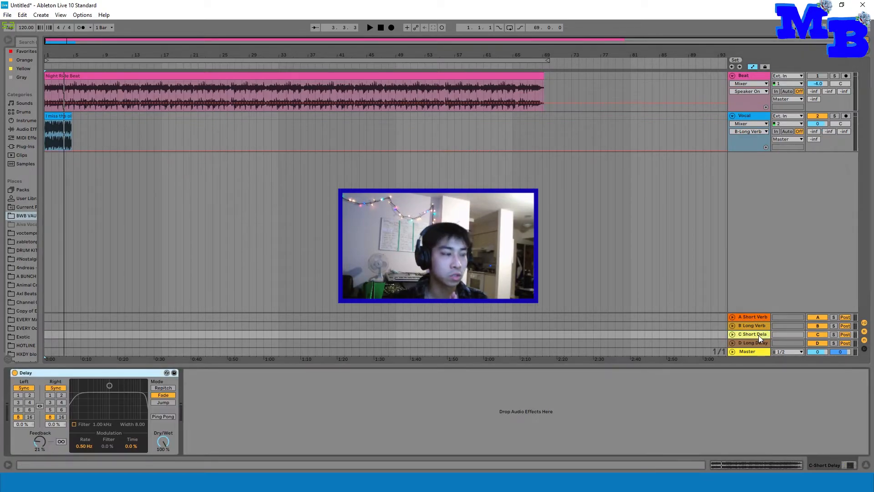
pyautogui.click(733, 334)
pyautogui.click(733, 343)
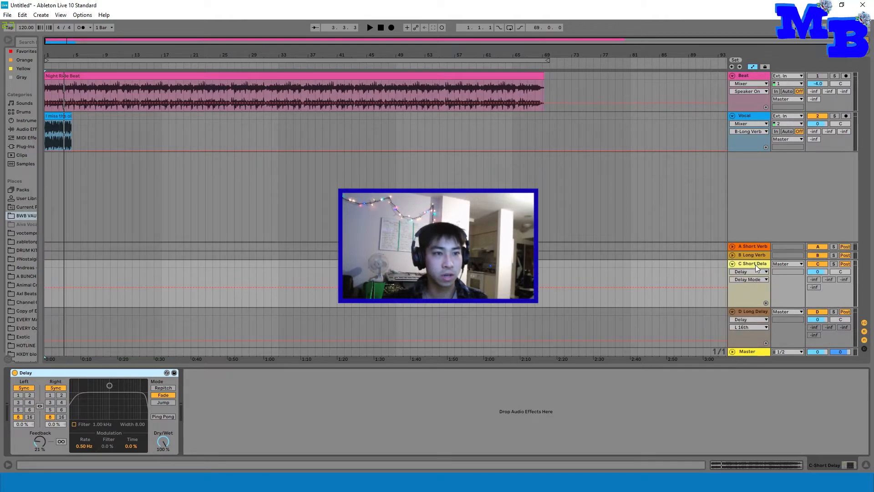
pyautogui.click(758, 311)
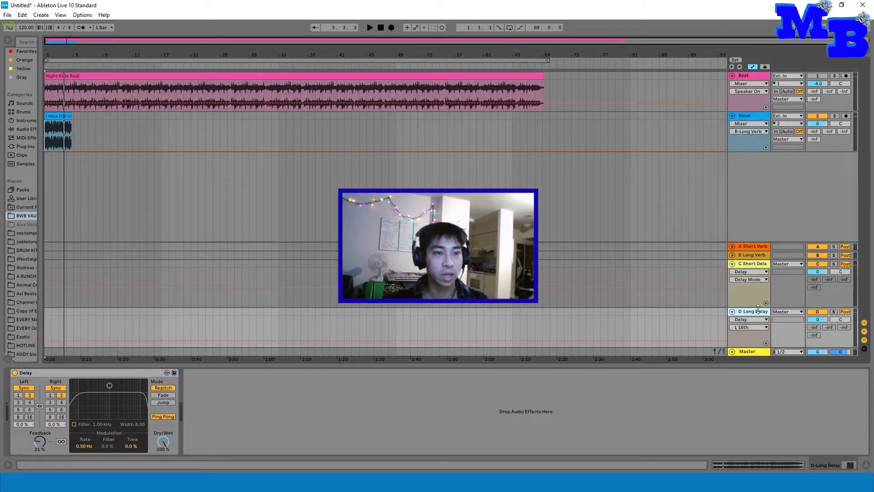
pyautogui.click(751, 267)
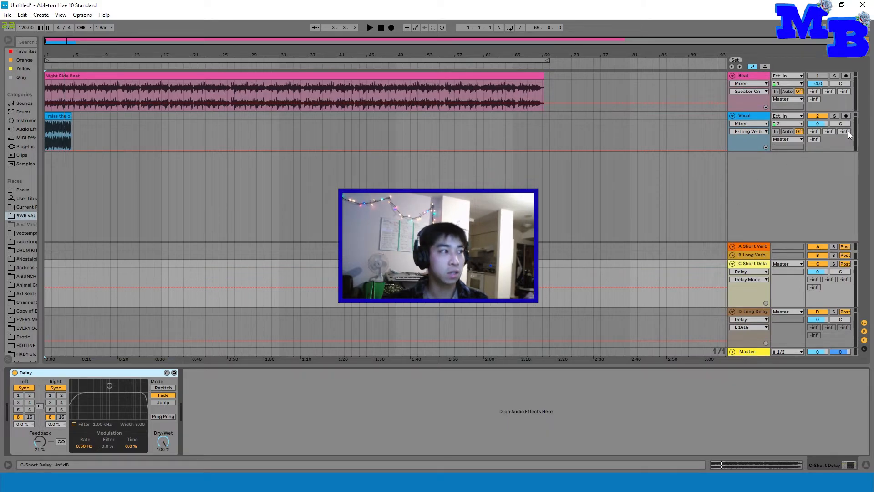
# Step: Set the Vocal track's C Short Delay send to -12.8 dB and play the vocal from the start
pyautogui.moveTo(848, 131); pyautogui.dragTo(844, 123)
pyautogui.click(383, 27)
pyautogui.click(368, 26)
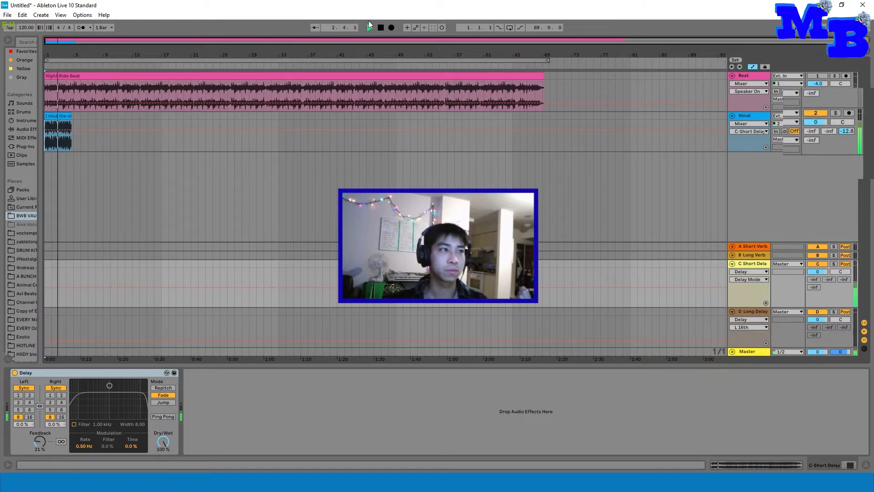
pyautogui.click(382, 27)
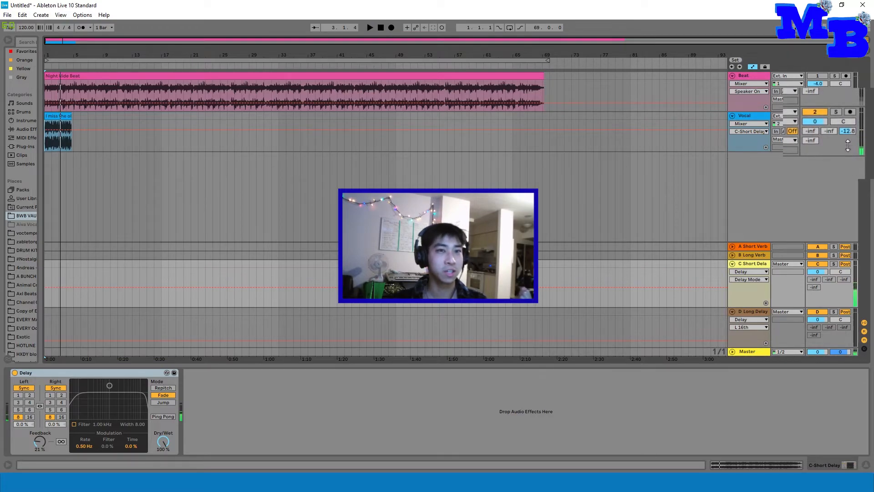
# Step: Audition the vocal with its C Short Delay send lowered to -24.0 dB and to -30.5 dB
pyautogui.moveTo(849, 132); pyautogui.dragTo(848, 154)
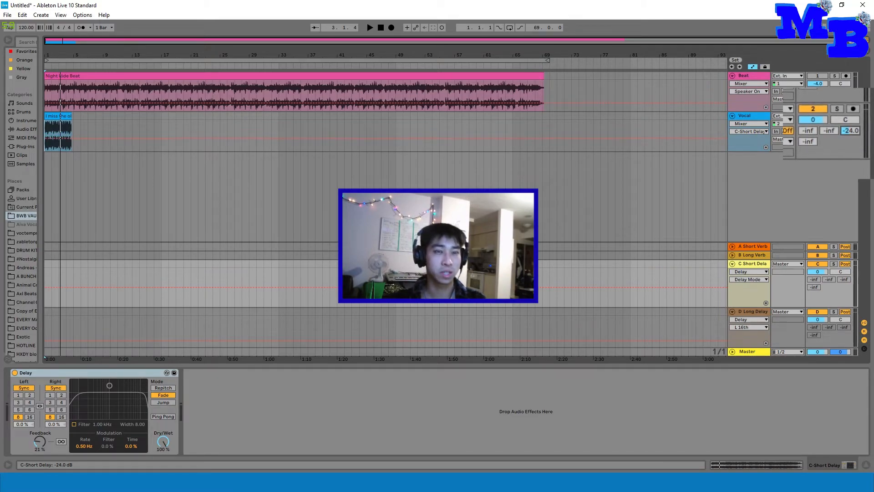
pyautogui.click(380, 28)
pyautogui.click(370, 29)
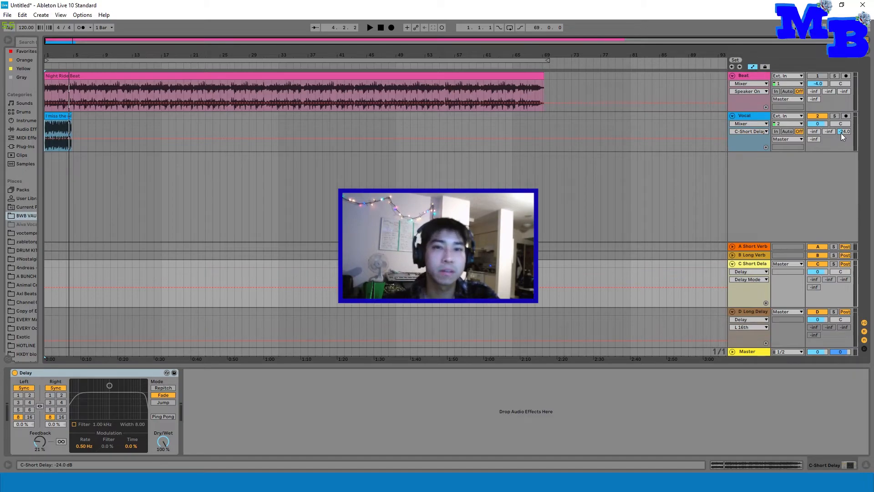
pyautogui.moveTo(842, 133); pyautogui.dragTo(842, 138)
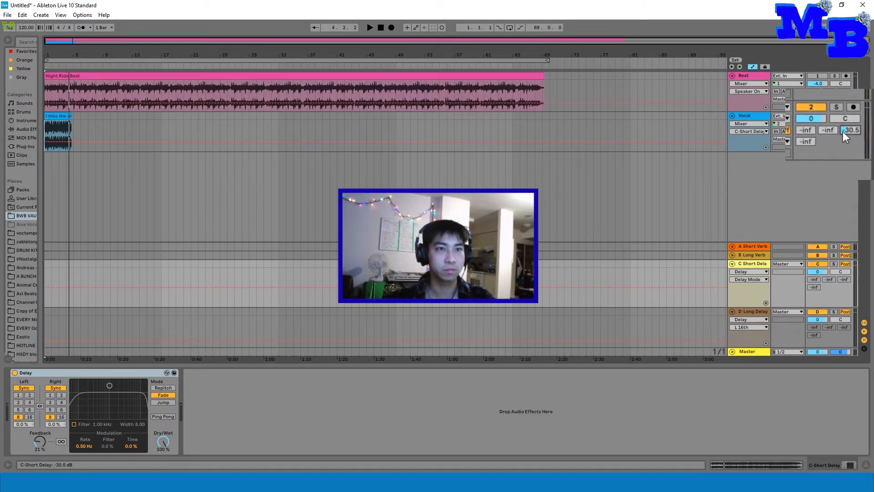
pyautogui.click(371, 29)
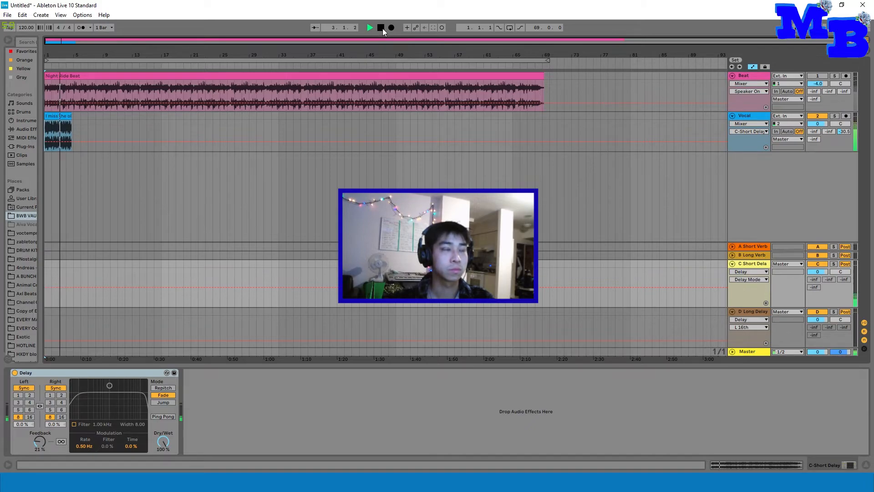
pyautogui.click(382, 28)
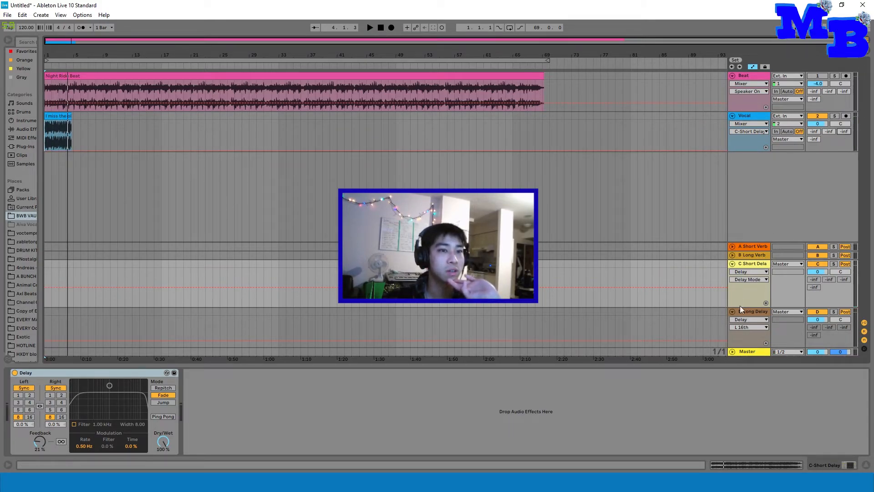
# Step: Audition the vocal with its D Long Delay send at -7.5 dB and at -21.6 dB
pyautogui.click(755, 312)
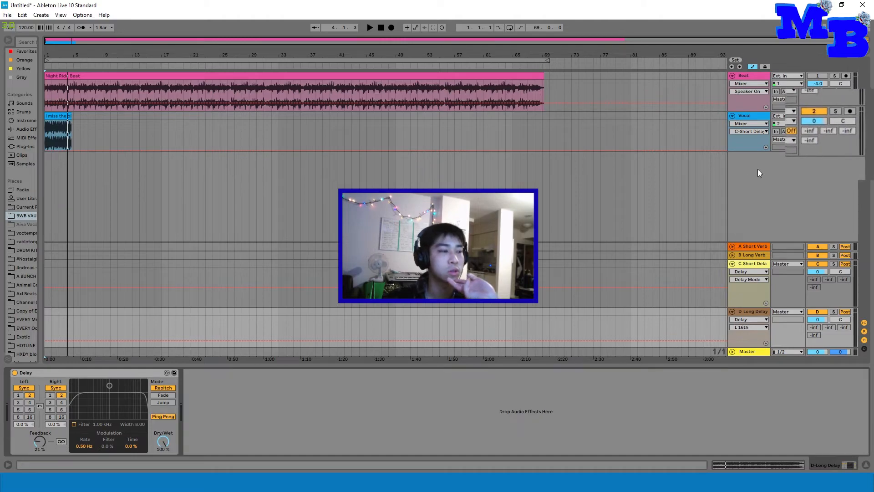
pyautogui.moveTo(803, 143); pyautogui.dragTo(803, 102)
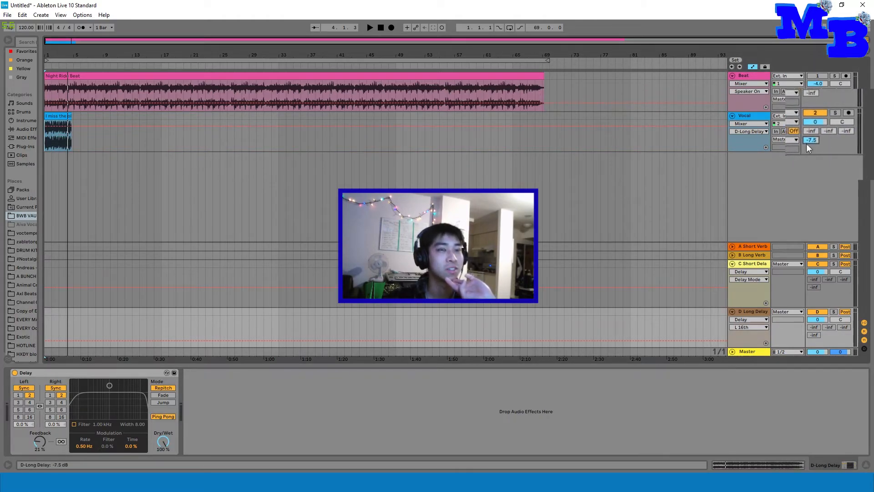
pyautogui.click(370, 28)
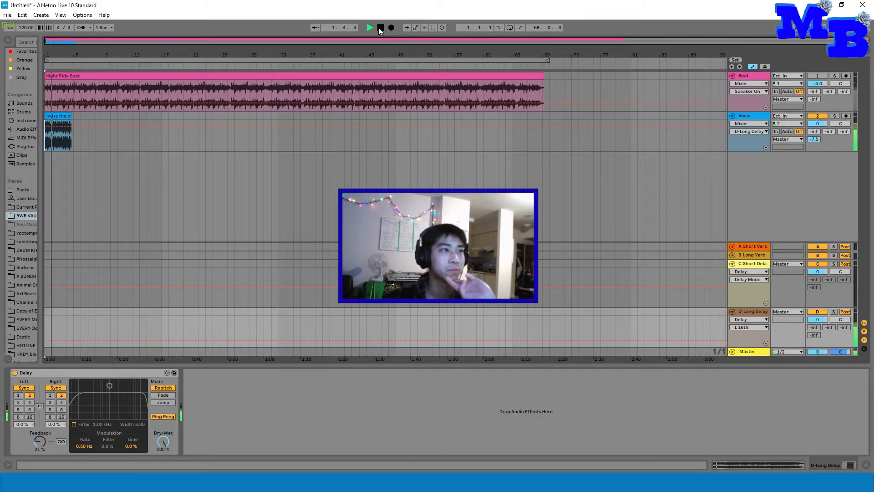
pyautogui.click(379, 28)
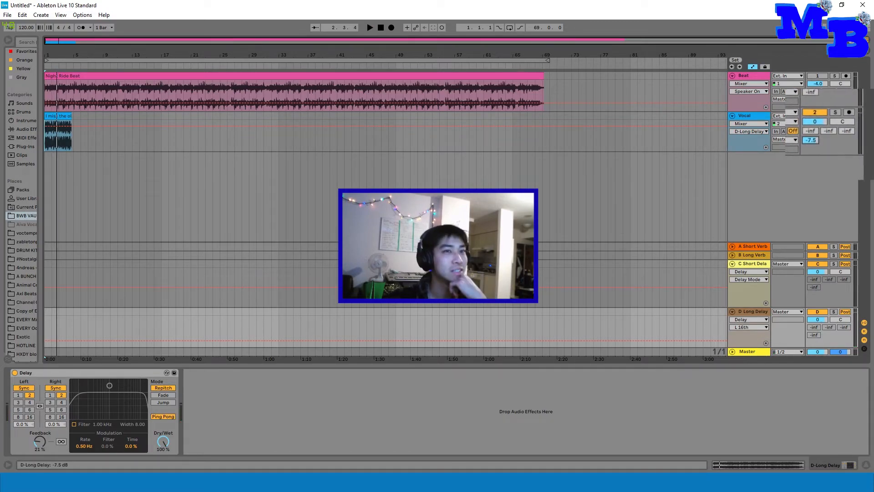
pyautogui.click(370, 27)
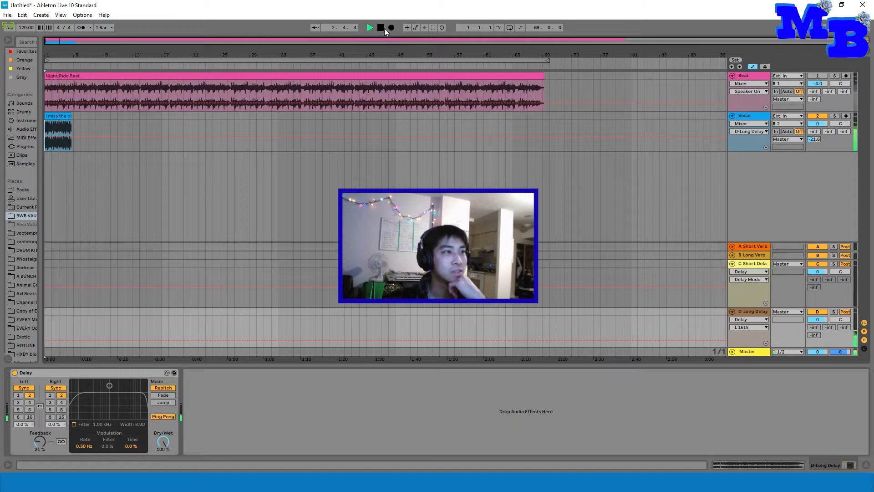
pyautogui.click(381, 28)
# Step: Set the Vocal track's sends to -9.0 dB for A Short Verb, -32.0 dB for B Long Verb and -31.0 dB for C Short Delay
pyautogui.moveTo(817, 139)
pyautogui.mouseDown()
pyautogui.moveTo(813, 119)
pyautogui.moveTo(814, 133)
pyautogui.mouseUp()
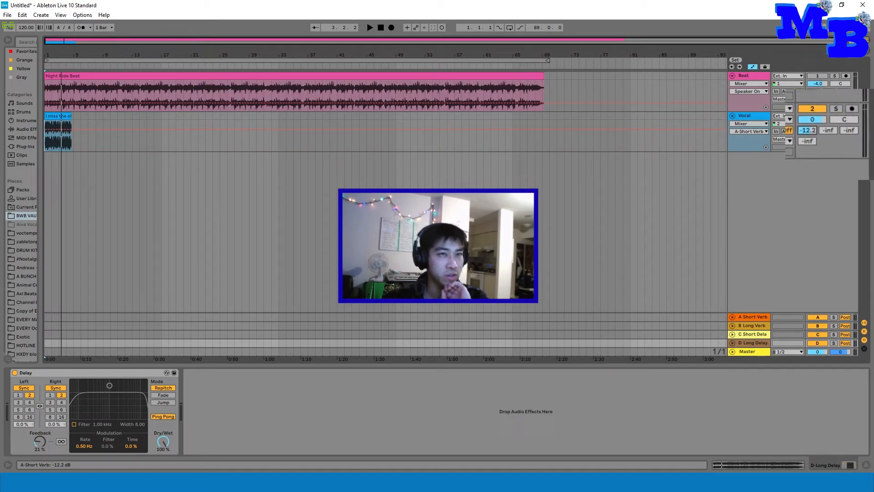
pyautogui.moveTo(813, 131); pyautogui.dragTo(829, 129)
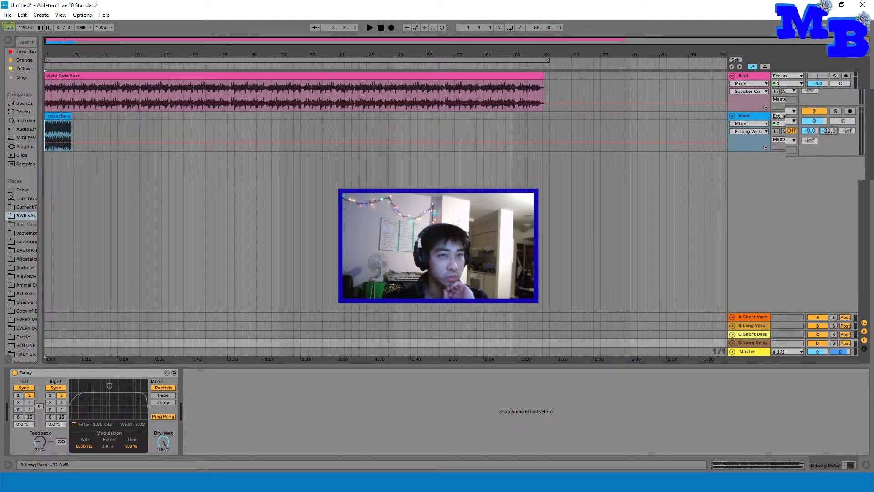
pyautogui.click(849, 132)
pyautogui.moveTo(848, 132); pyautogui.dragTo(845, 130)
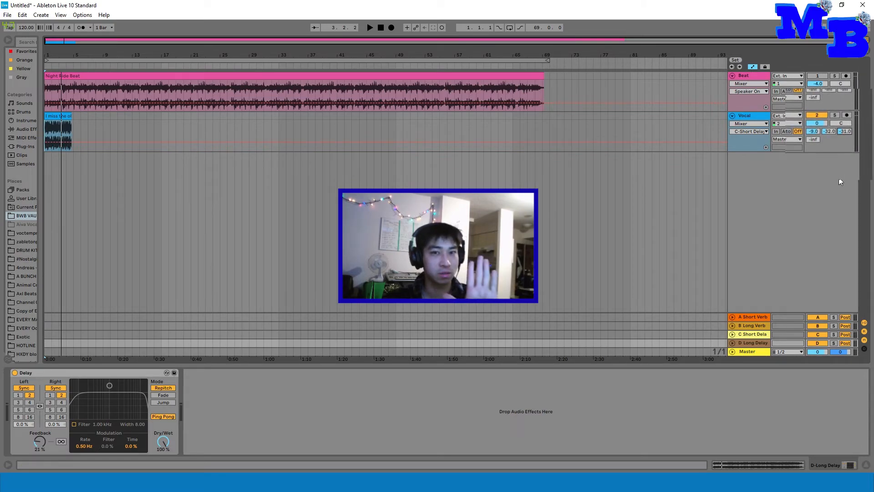
# Step: Play the vocal with the combined sends, and replace its C Short Delay send with D Long Delay at -27.0 dB
pyautogui.click(378, 29)
pyautogui.click(371, 27)
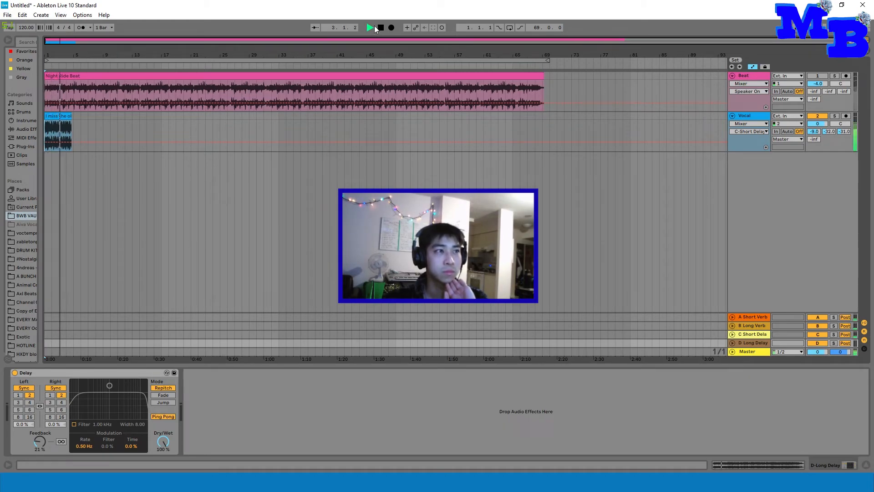
pyautogui.click(381, 30)
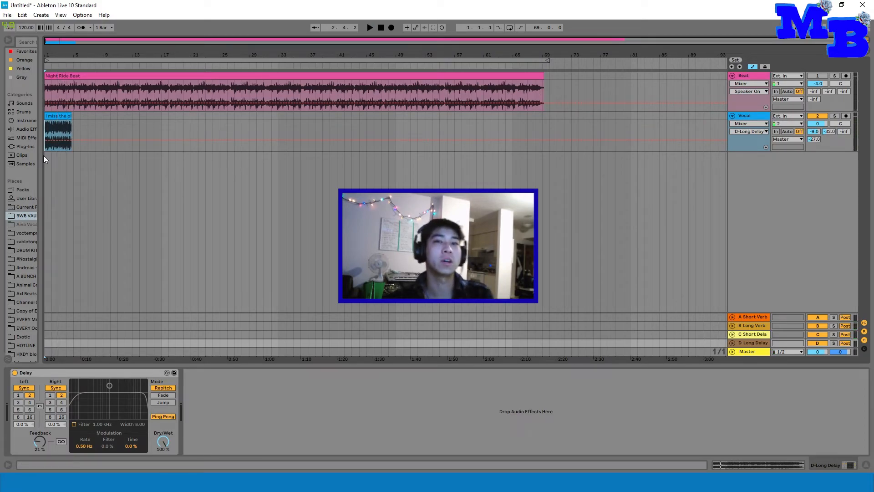
# Step: Save the Live Set as Vocal Recording Template in the zabletonpc folder
pyautogui.click(198, 134)
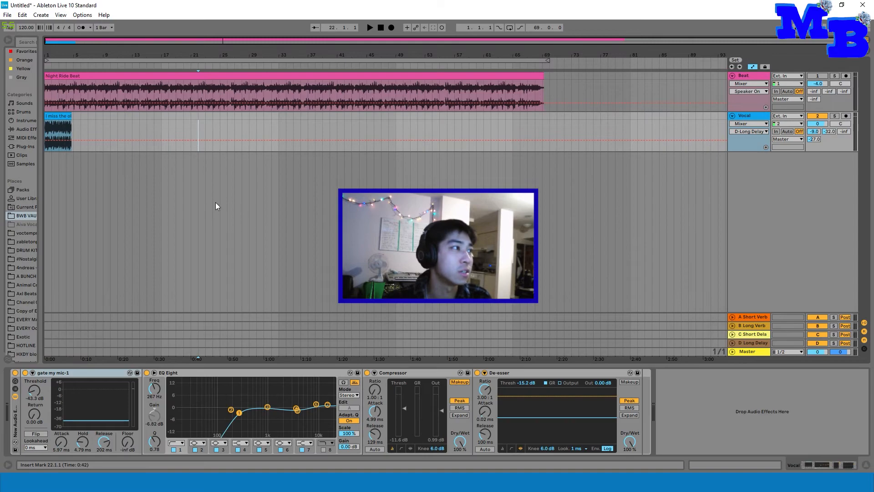
pyautogui.click(8, 15)
pyautogui.click(43, 104)
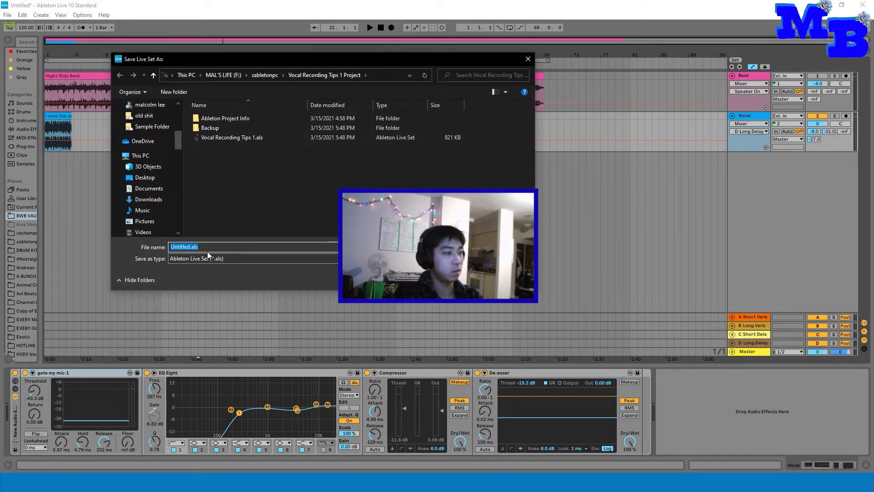
pyautogui.write('Vocal')
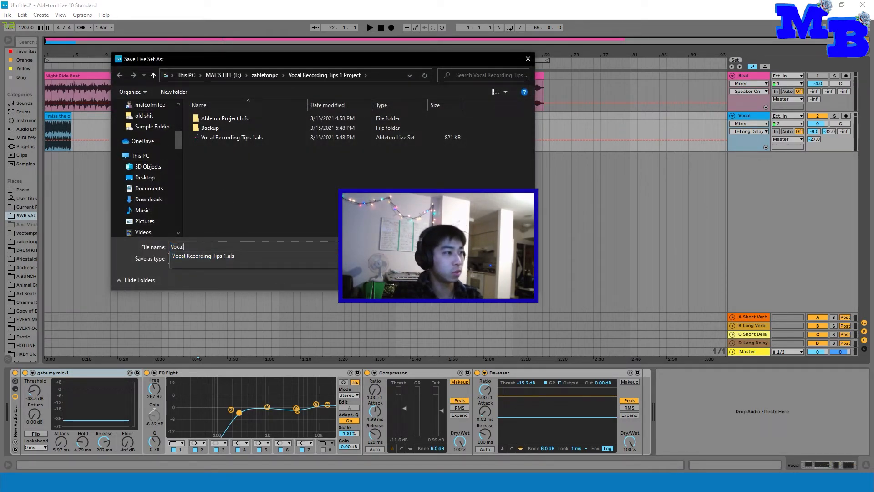
pyautogui.write(' Recording Template')
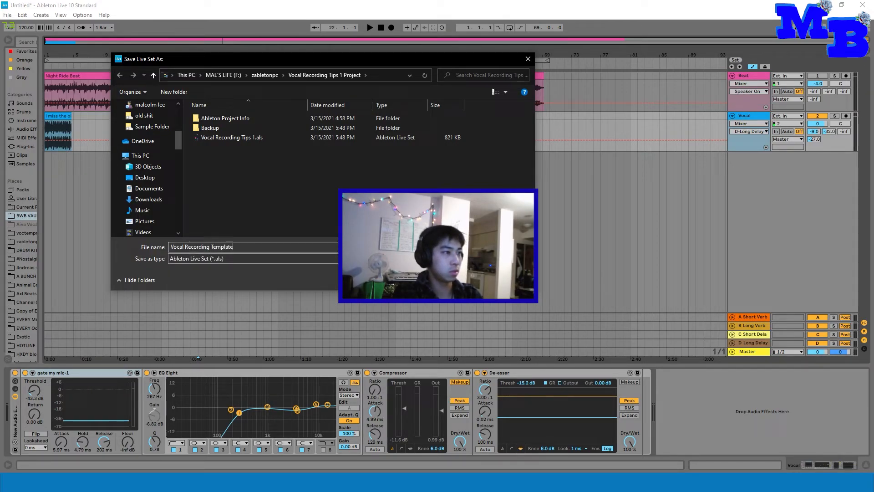
pyautogui.click(263, 75)
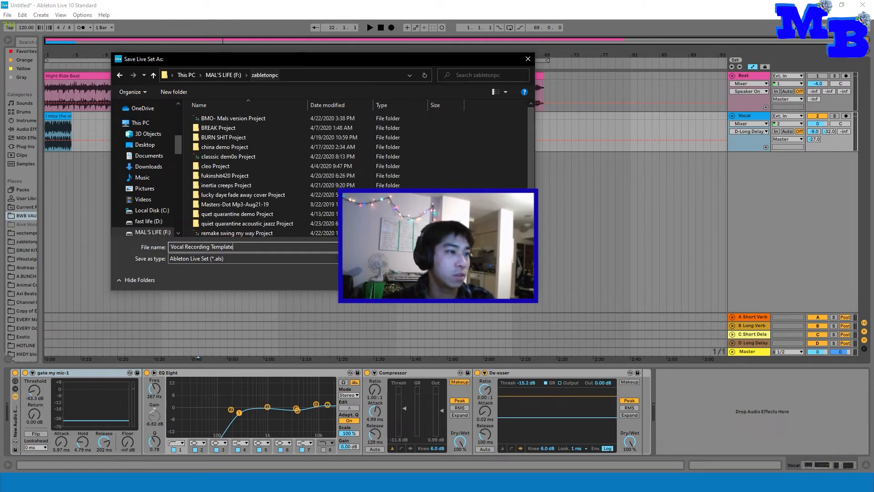
pyautogui.click(466, 280)
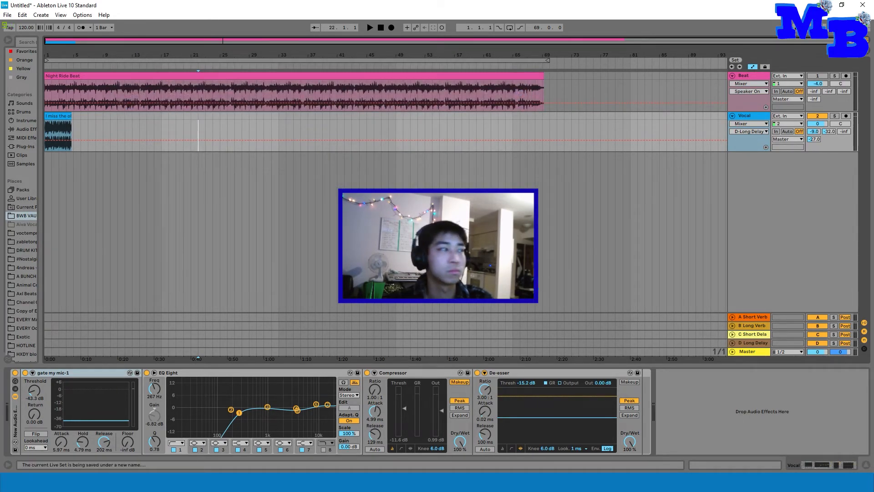
pyautogui.click(10, 15)
pyautogui.click(223, 15)
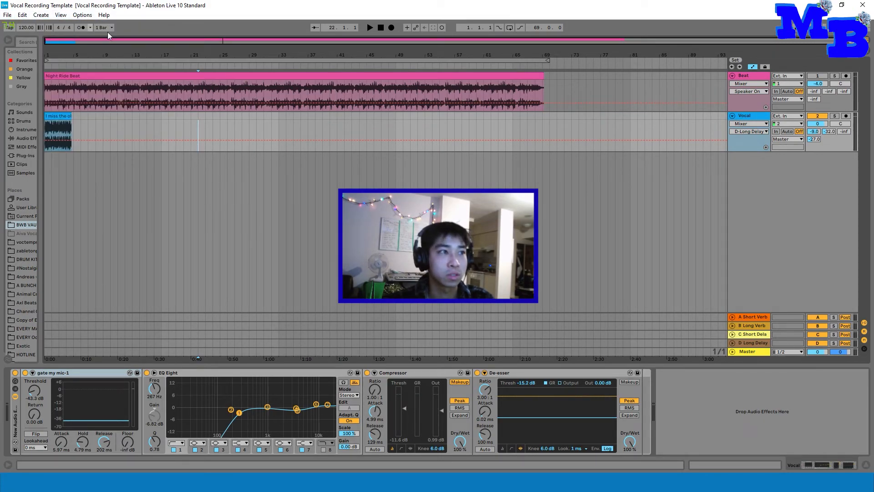
# Step: Delete the audio clips from the Beat and Vocal tracks
pyautogui.moveTo(573, 84); pyautogui.dragTo(3, 132)
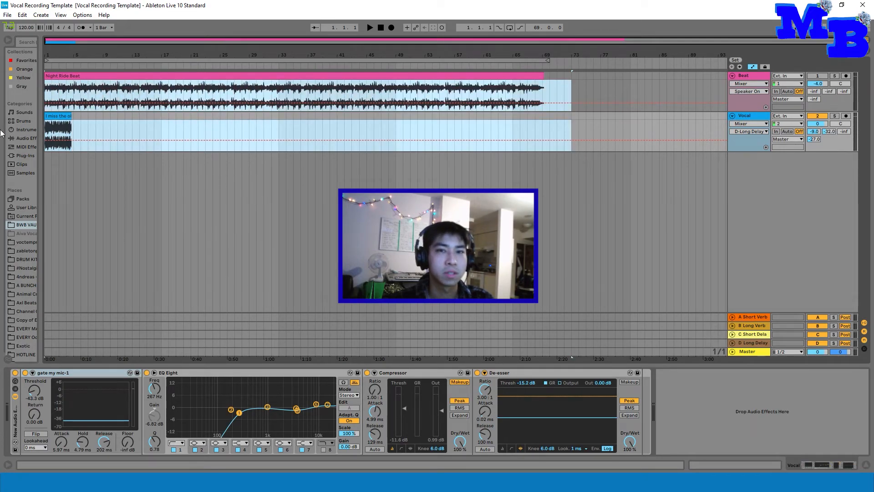
pyautogui.moveTo(549, 78); pyautogui.dragTo(1, 118)
pyautogui.press('Delete')
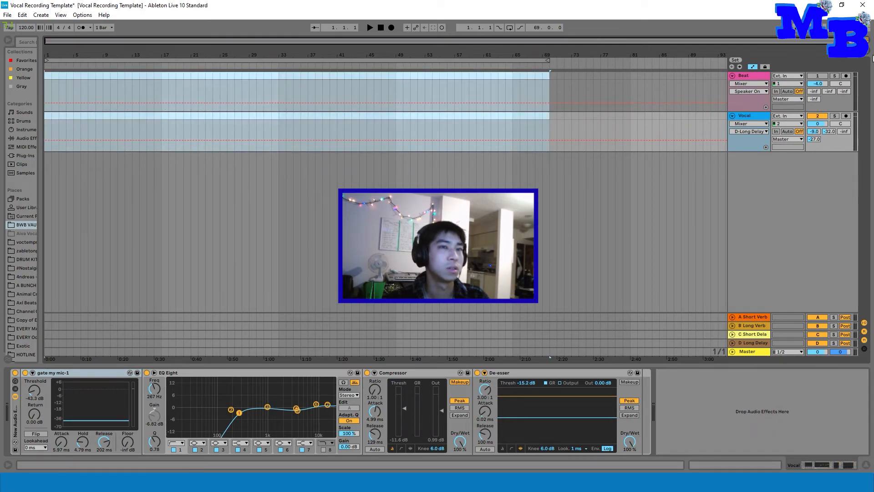
# Step: Turn off the arrangement's automation display and save the Live Set
pyautogui.click(754, 67)
pyautogui.click(7, 15)
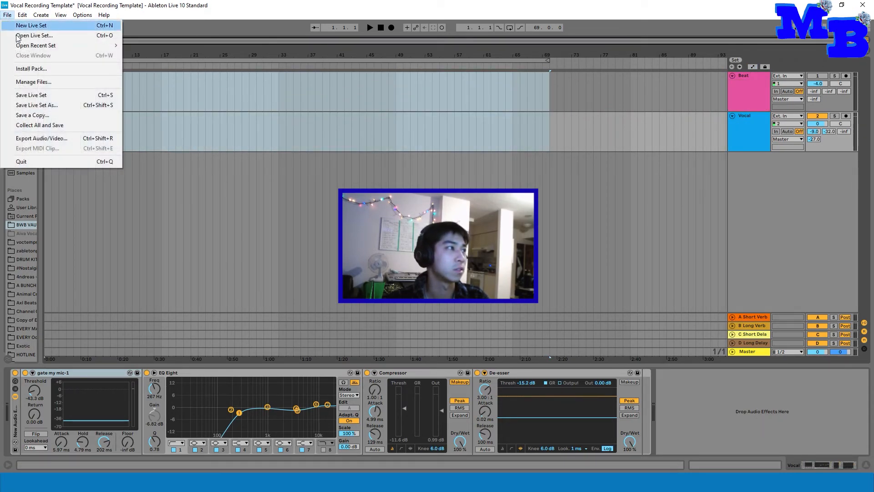
pyautogui.click(44, 96)
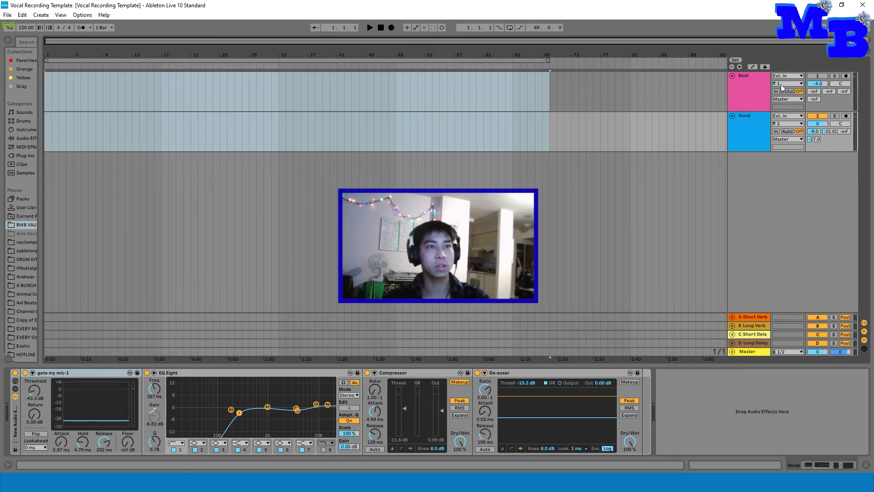
# Step: Unmute the Beat track
pyautogui.click(745, 89)
pyautogui.click(742, 138)
pyautogui.click(825, 77)
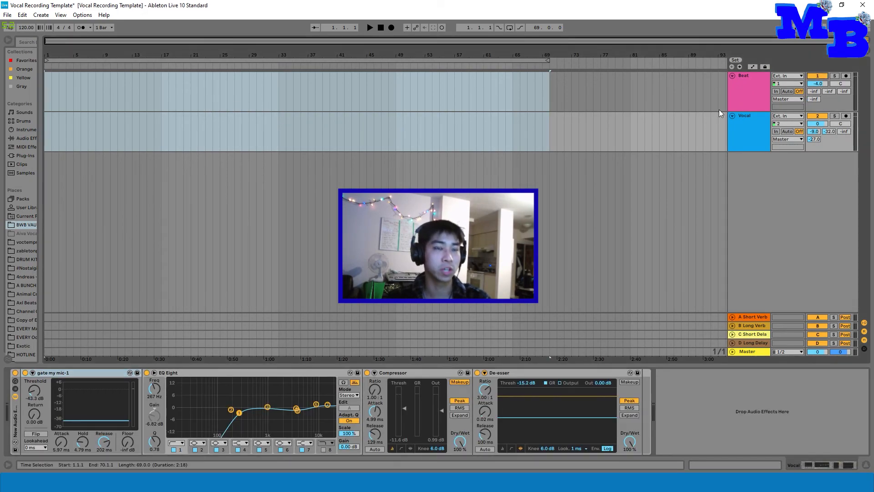
pyautogui.click(717, 110)
# Step: Review the effect devices on the four return tracks and on the Vocal track
pyautogui.click(754, 316)
pyautogui.click(754, 325)
pyautogui.click(755, 334)
pyautogui.click(755, 343)
pyautogui.click(756, 318)
pyautogui.click(743, 132)
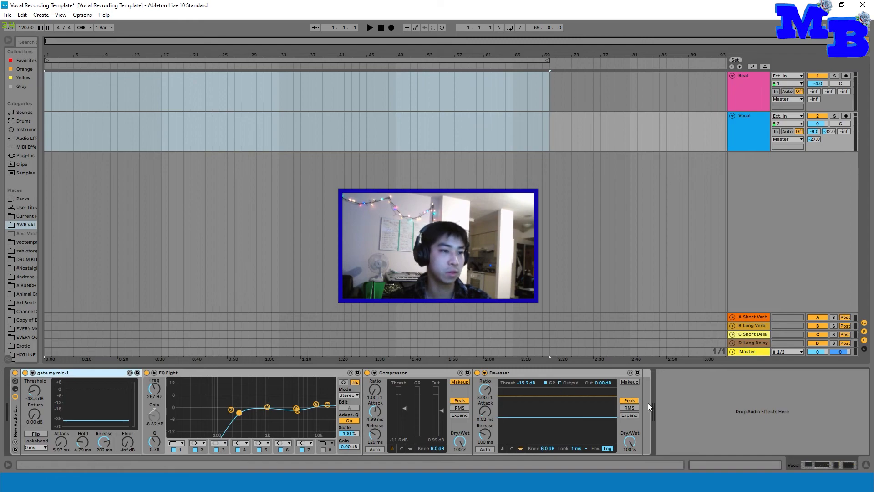